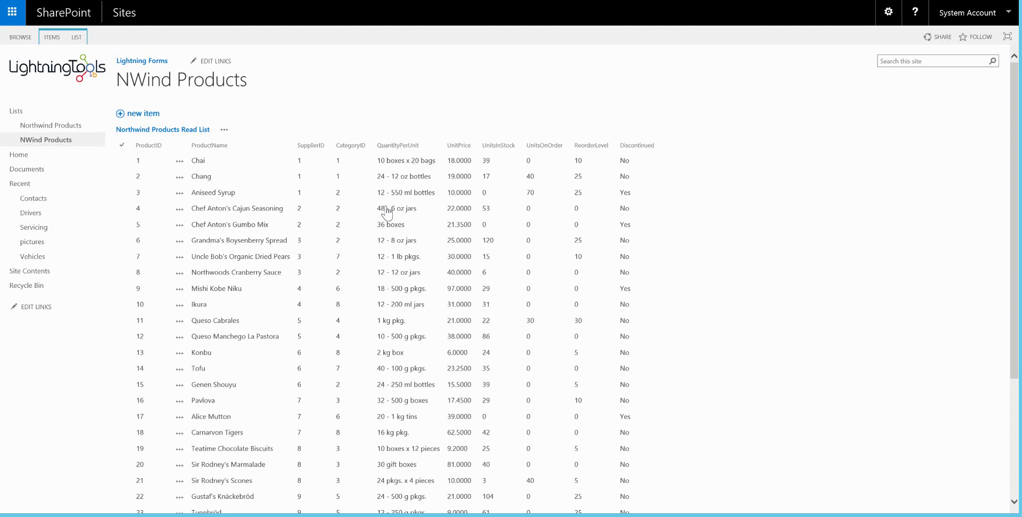
Step: View the blank new item form of the NWind Products list and cancel it
click(153, 115)
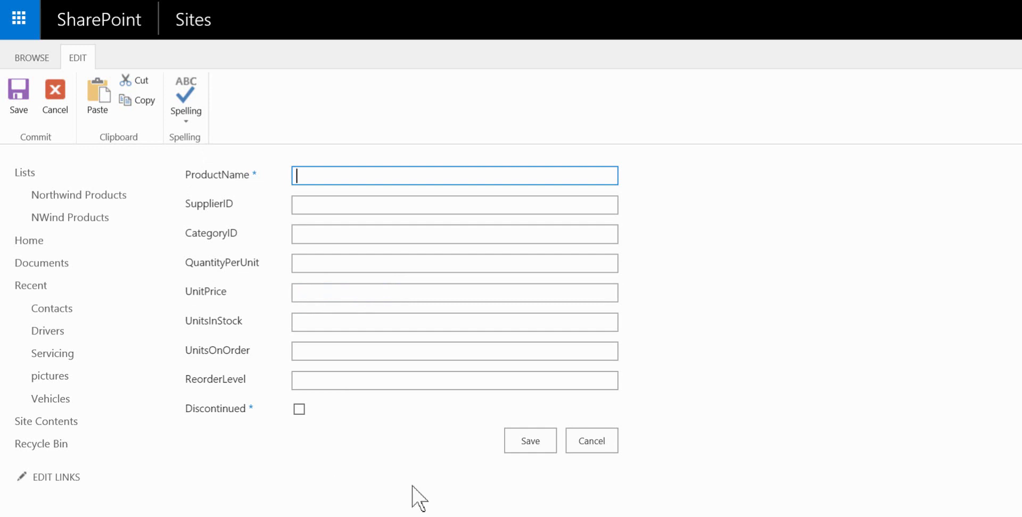
click(596, 450)
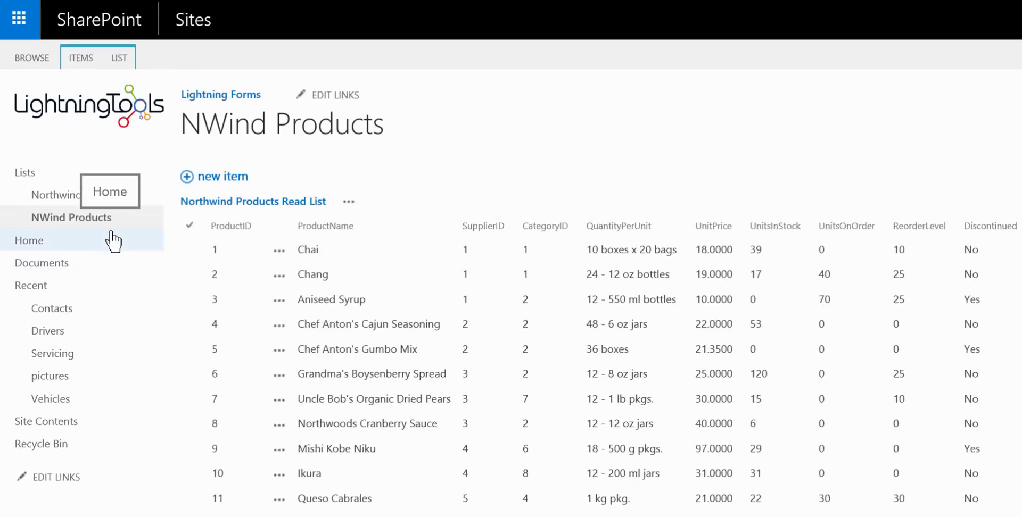
Step: Open the NWind Products list's default new form for customization in Rich Forms
click(120, 59)
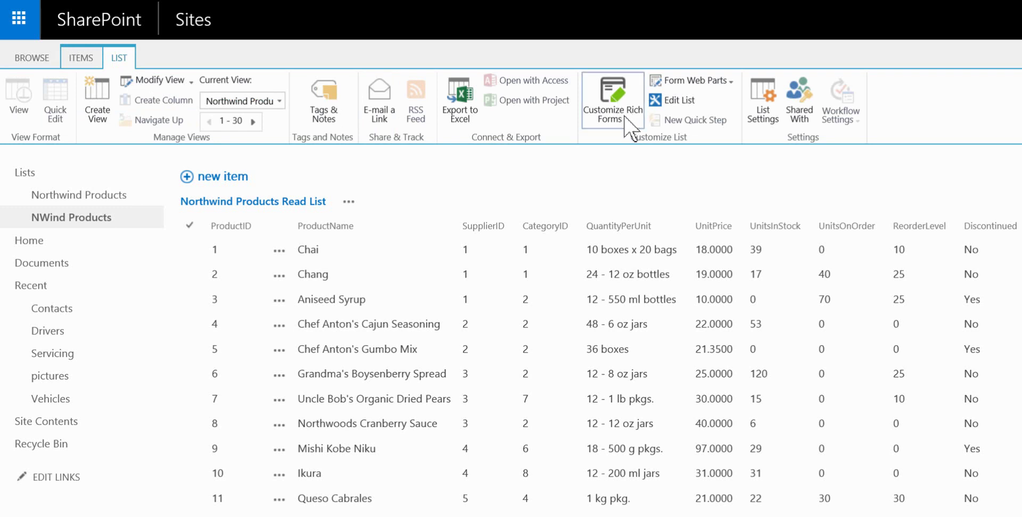
click(631, 127)
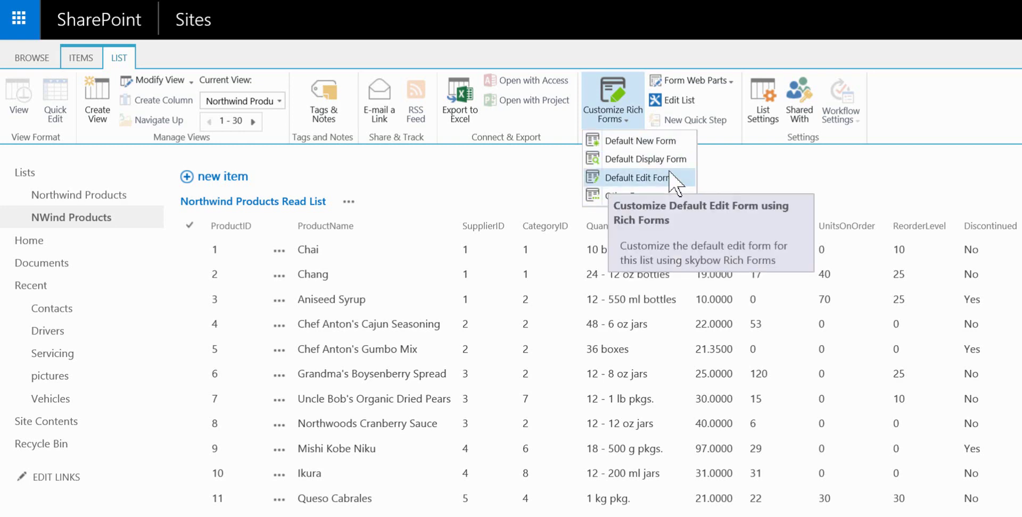
click(660, 141)
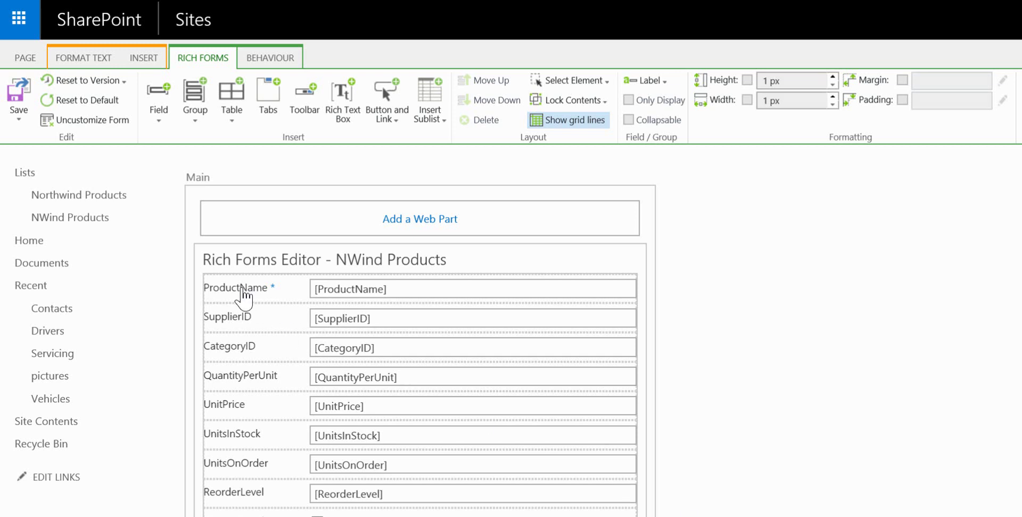
Step: Add spaces to the first four field labels so they read Product Name, Supplier ID, Category ID and Quantity Per Unit
click(244, 288)
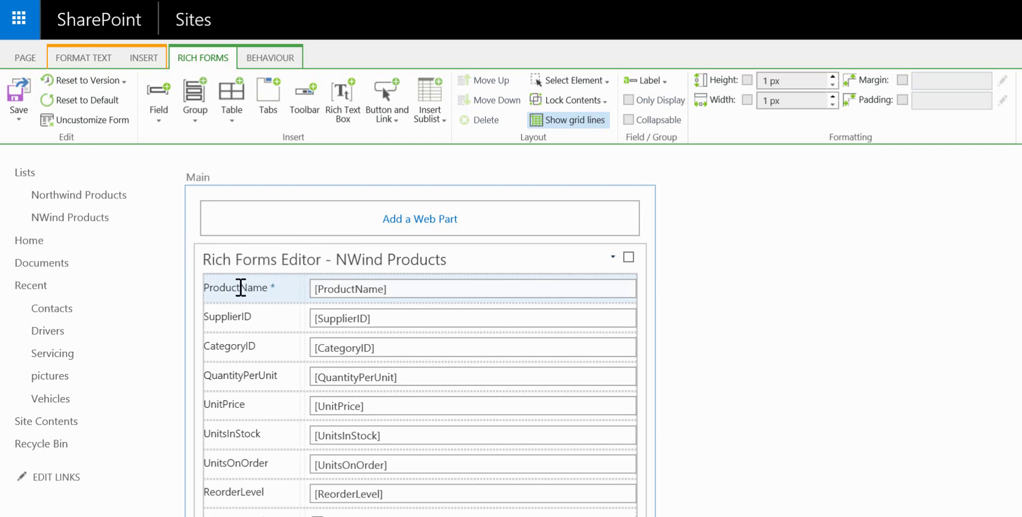
click(241, 288)
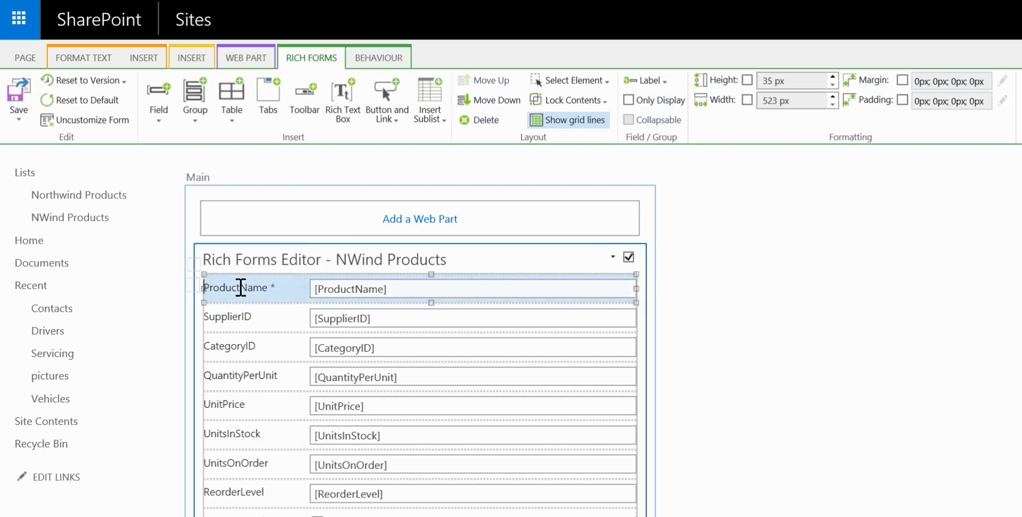
click(241, 318)
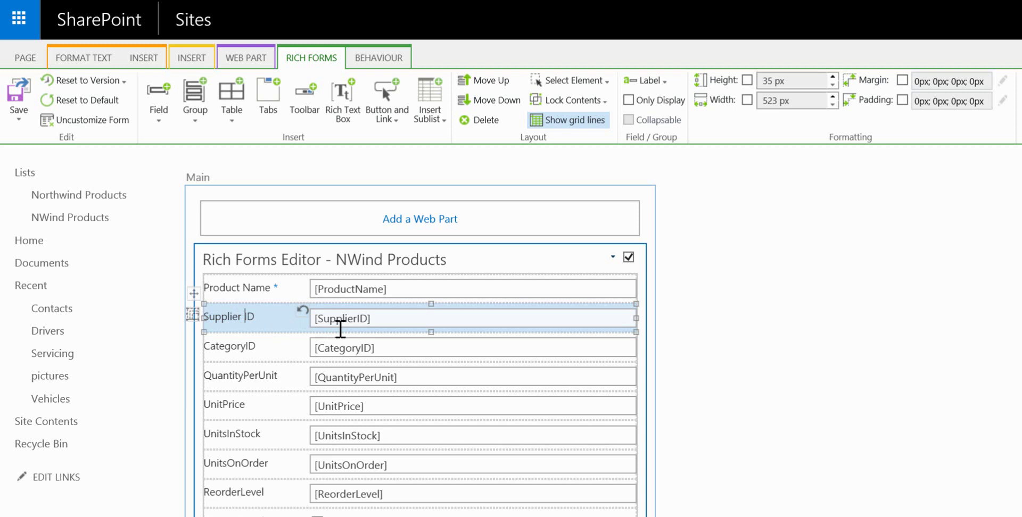
click(248, 346)
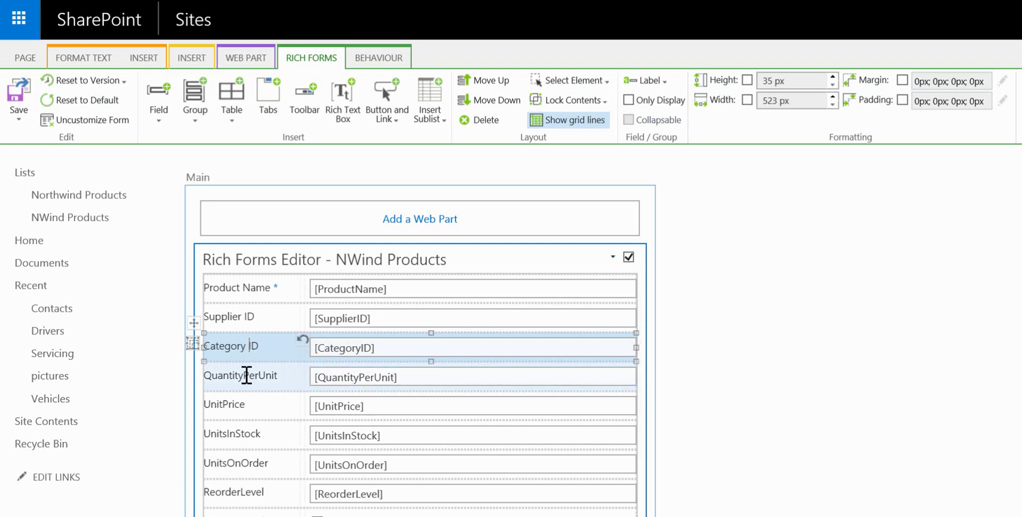
click(246, 374)
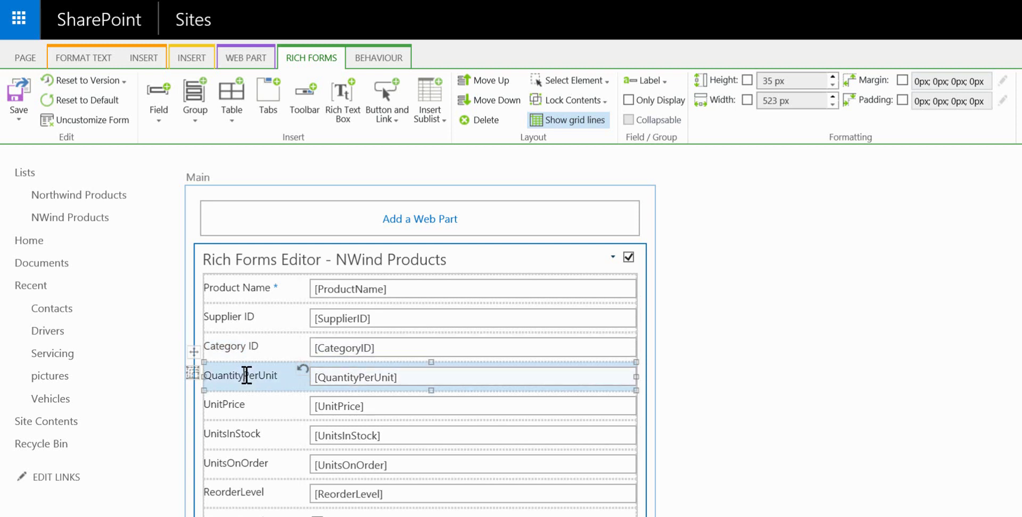
key(Right)
key(Right)
key(Right)
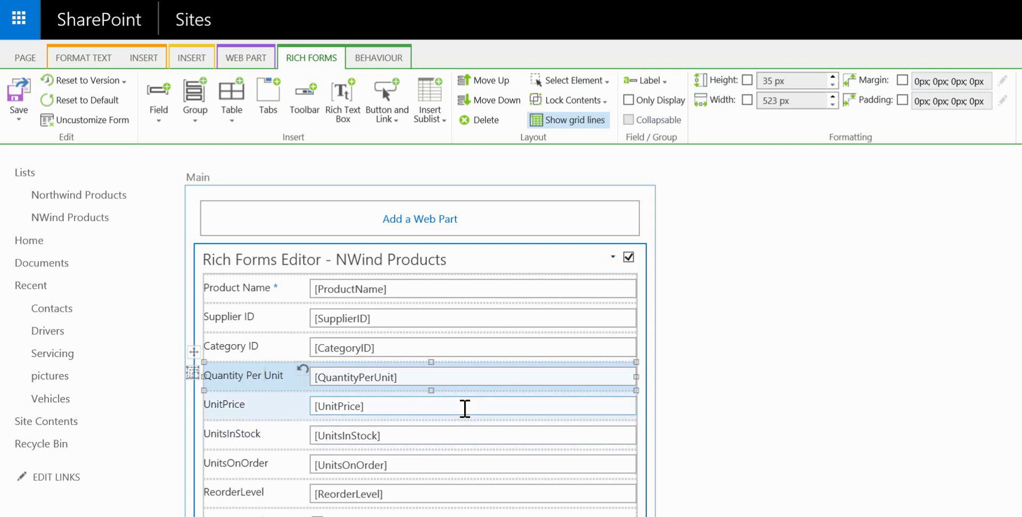
Step: Build a validation condition for the UnitPrice field with the expression [[UnitPrice]]<= 50
click(465, 409)
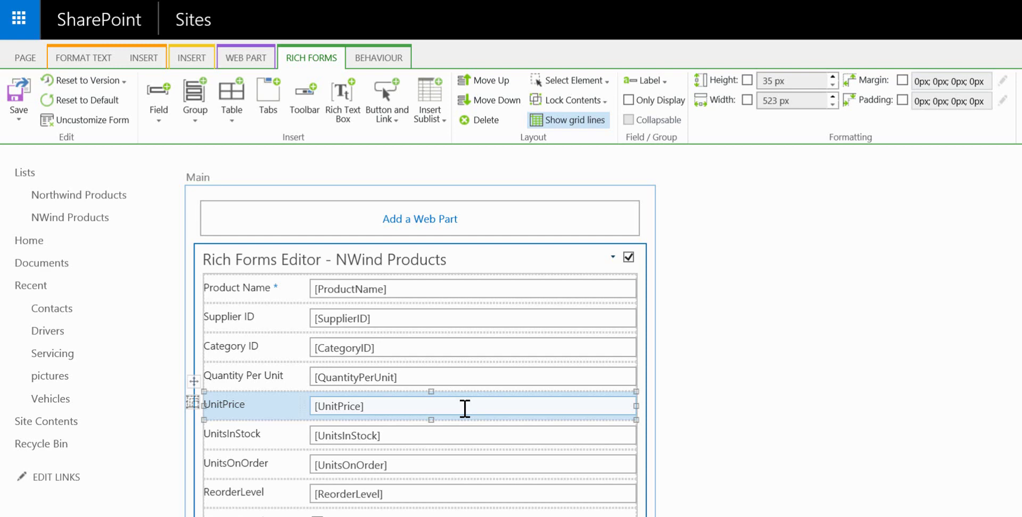
click(386, 58)
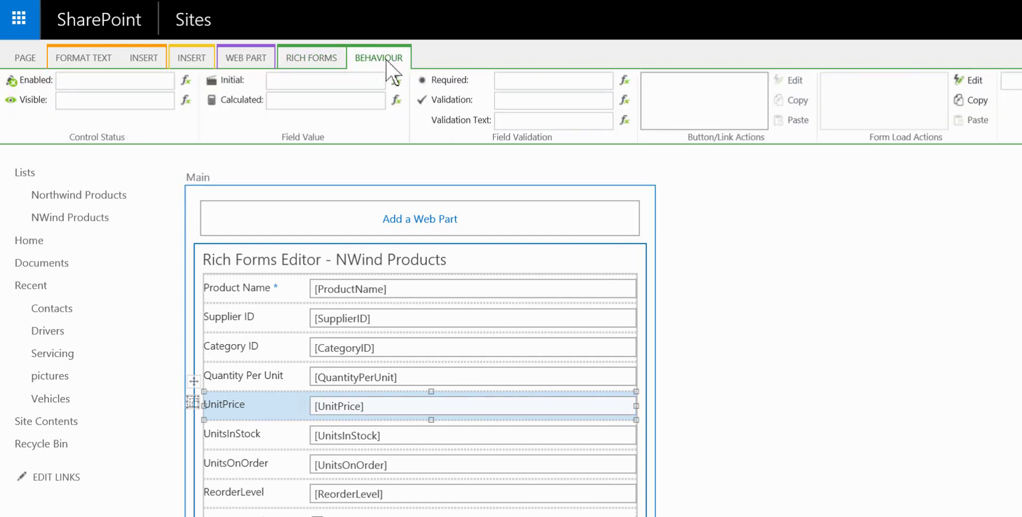
click(552, 102)
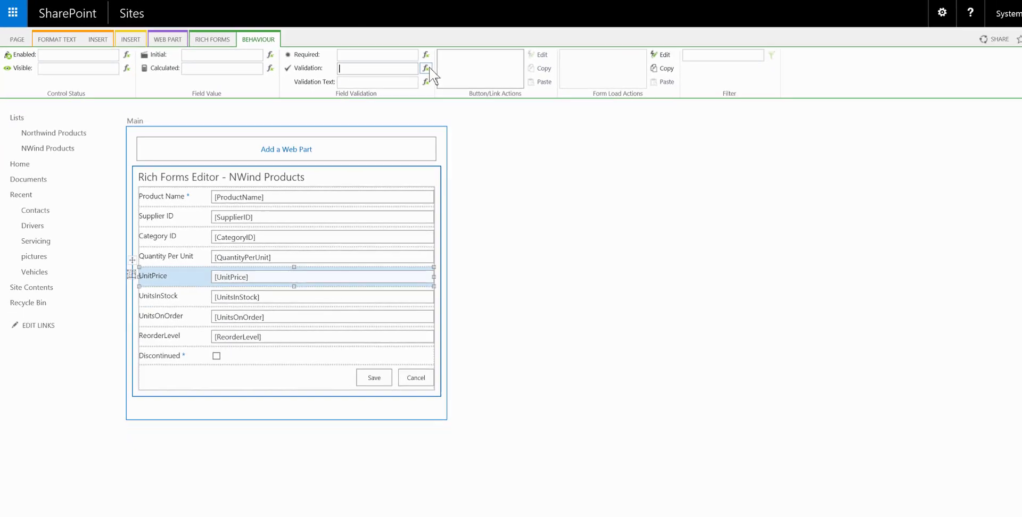
click(402, 64)
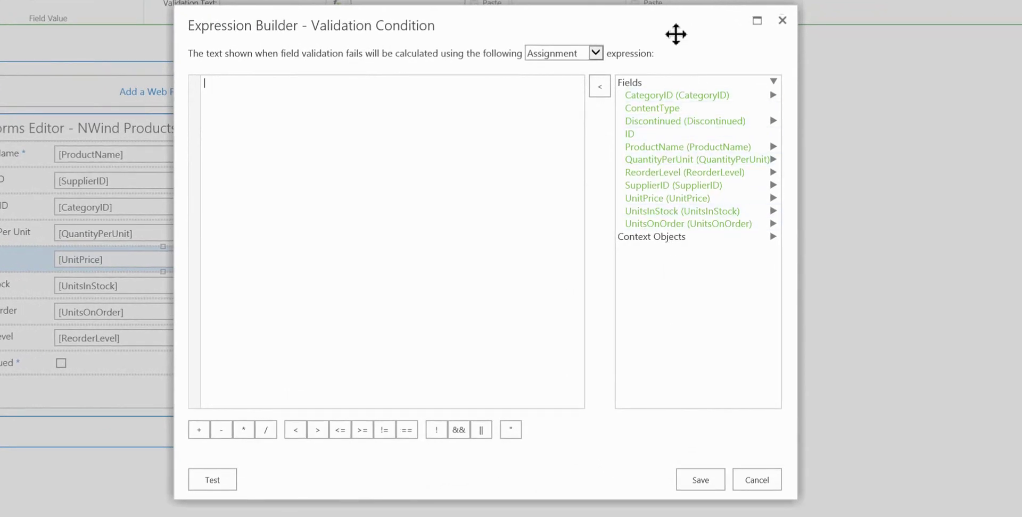
click(672, 239)
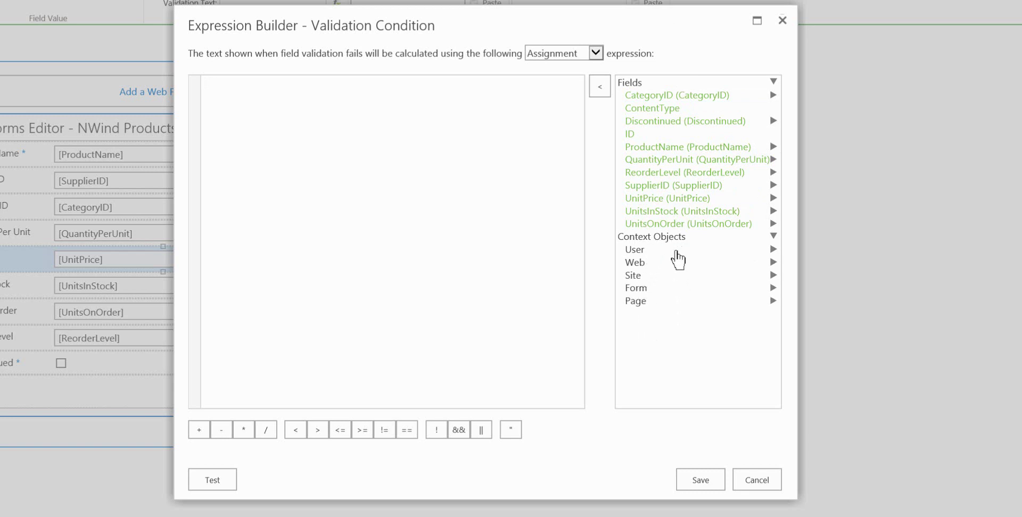
click(675, 240)
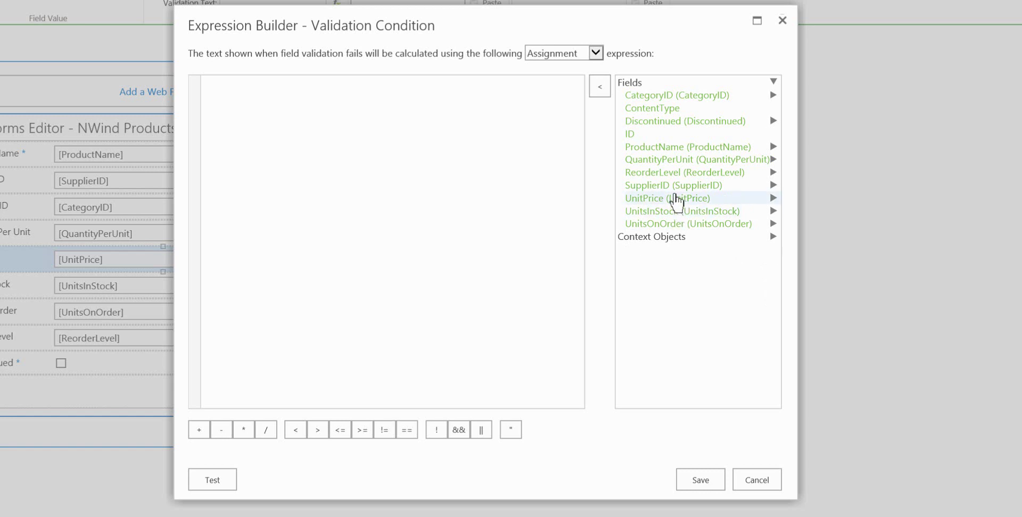
double_click(676, 199)
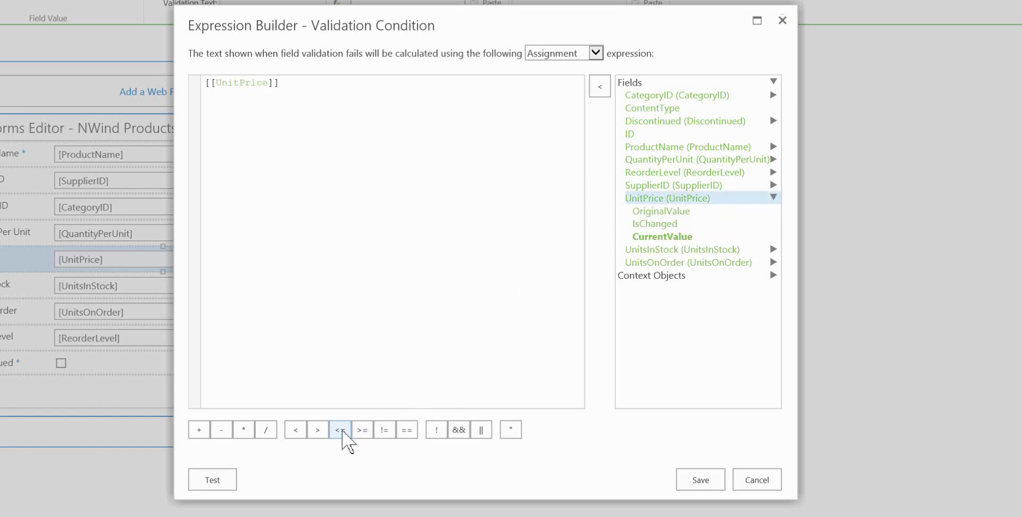
click(342, 431)
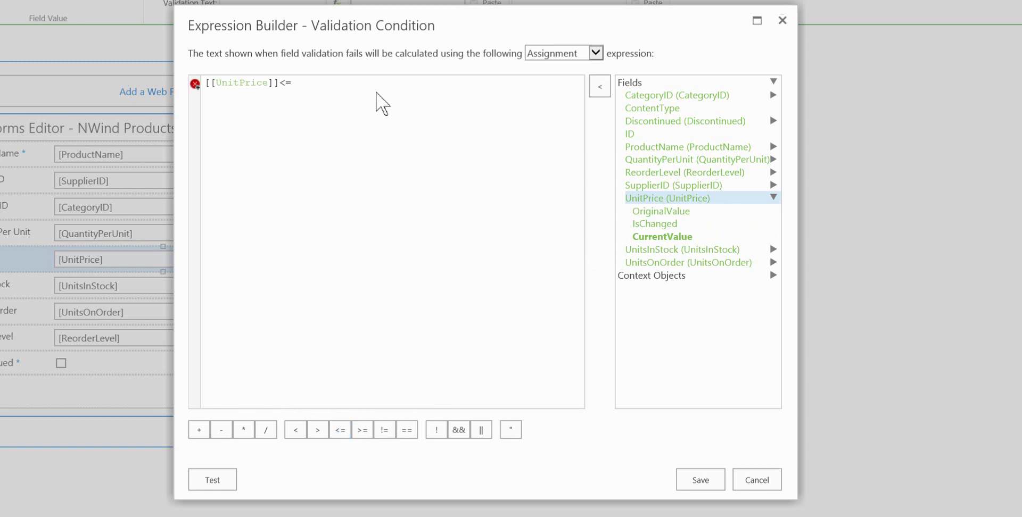
click(355, 84)
text(50)
Step: Test the validation condition with product name Heineken and UnitPrice 100, and save the expression
click(203, 479)
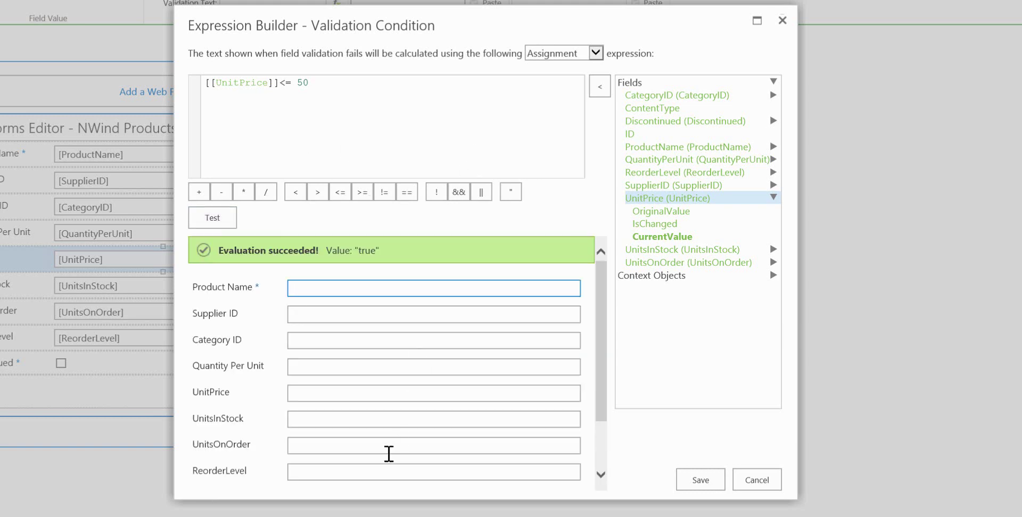
text(Heineken)
click(345, 392)
text(100)
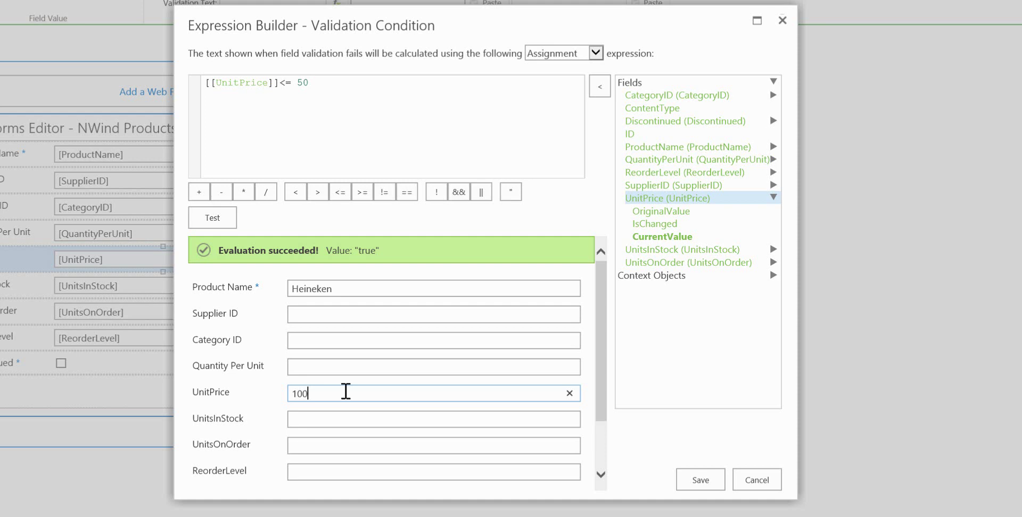
click(600, 468)
click(500, 456)
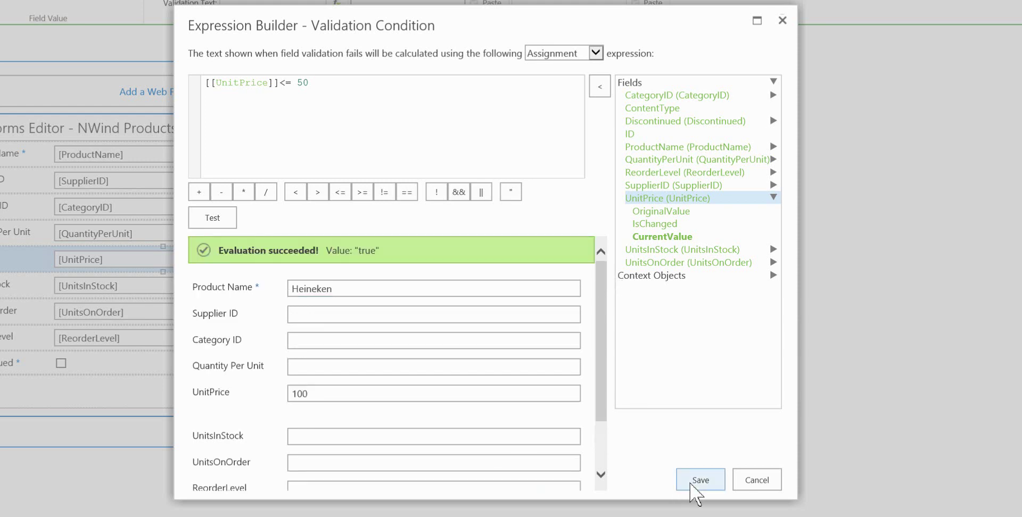
click(692, 482)
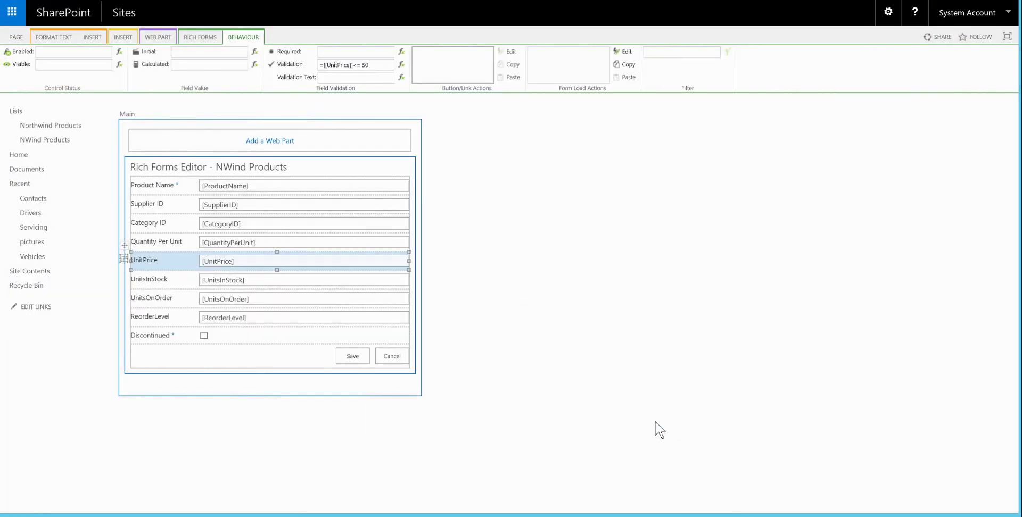
Step: Set the UnitPrice validation text to "That is too much!" and save the customized form
click(349, 78)
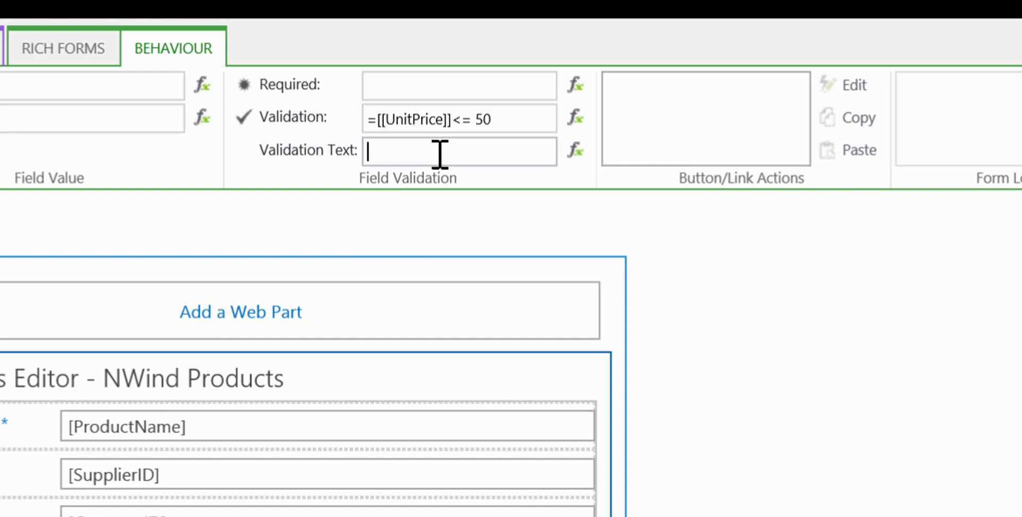
text(That is too much)
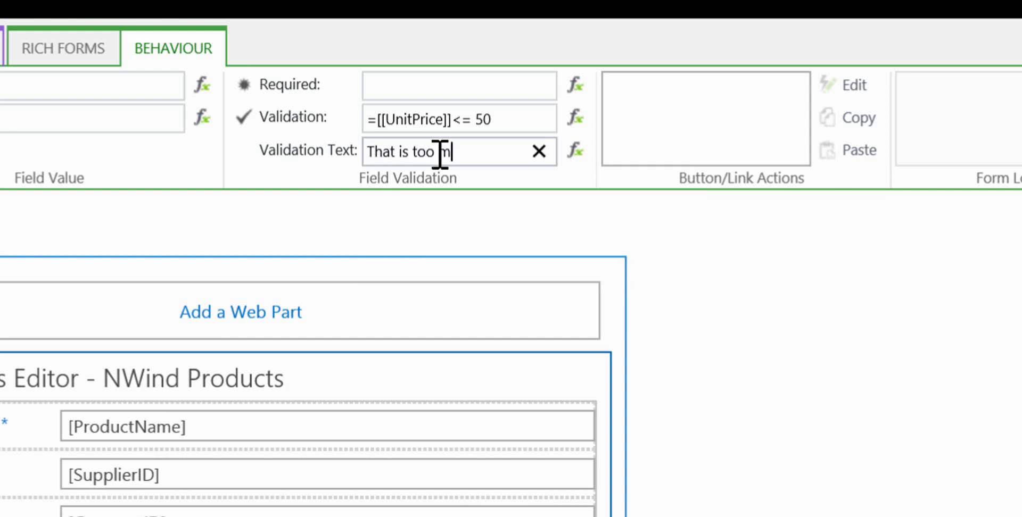
text(!)
click(767, 403)
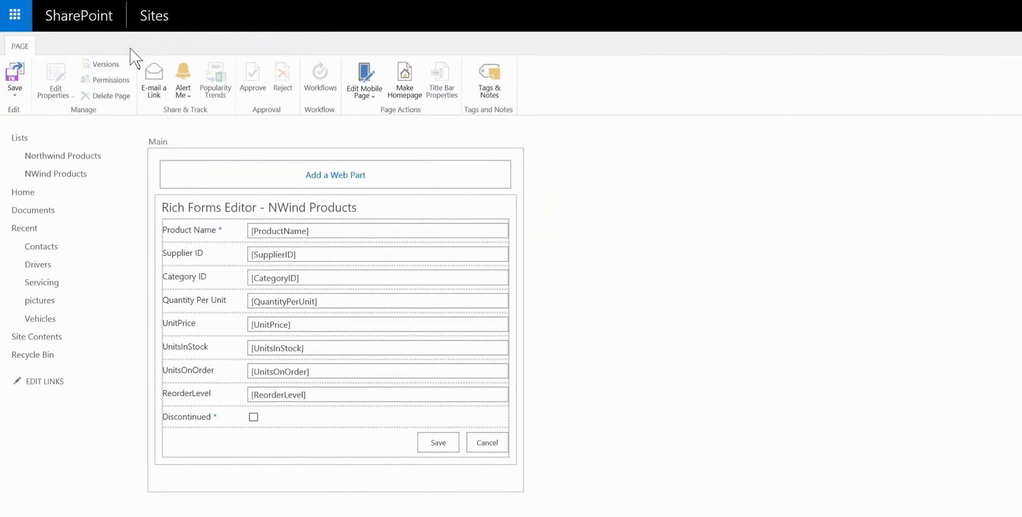
click(14, 80)
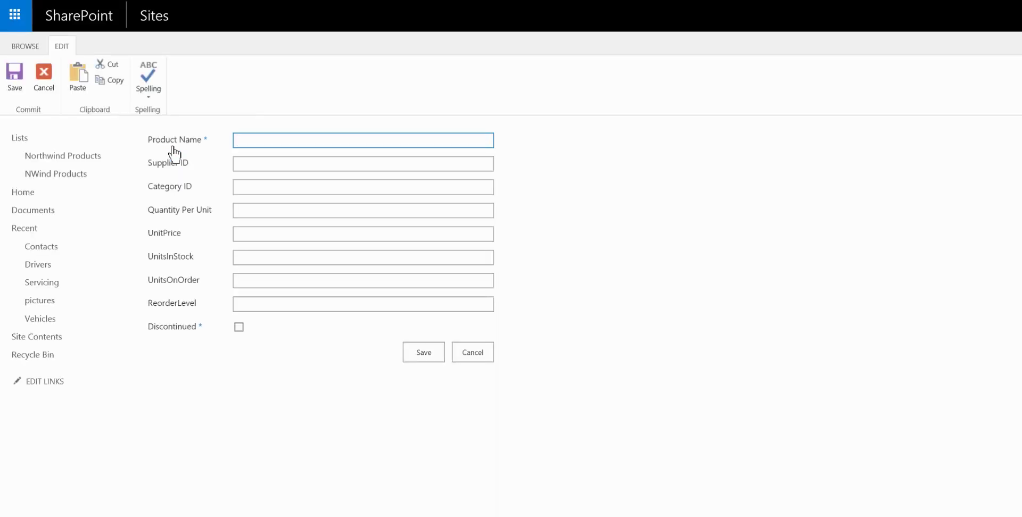
Step: Fill in the new item form with product name Test Product and UnitPrice 600, and try to save it
text(Test Product)
key(Tab)
key(Tab)
key(Tab)
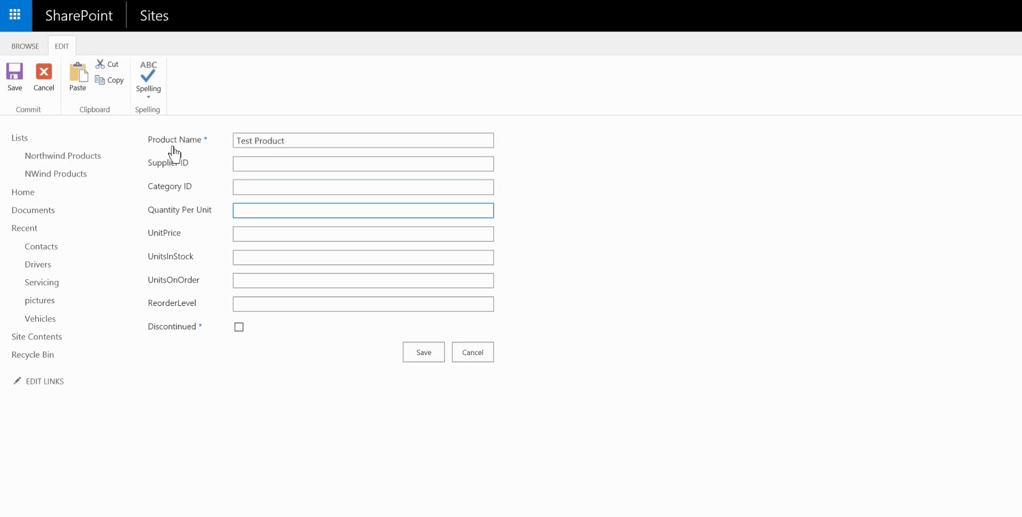
key(Tab)
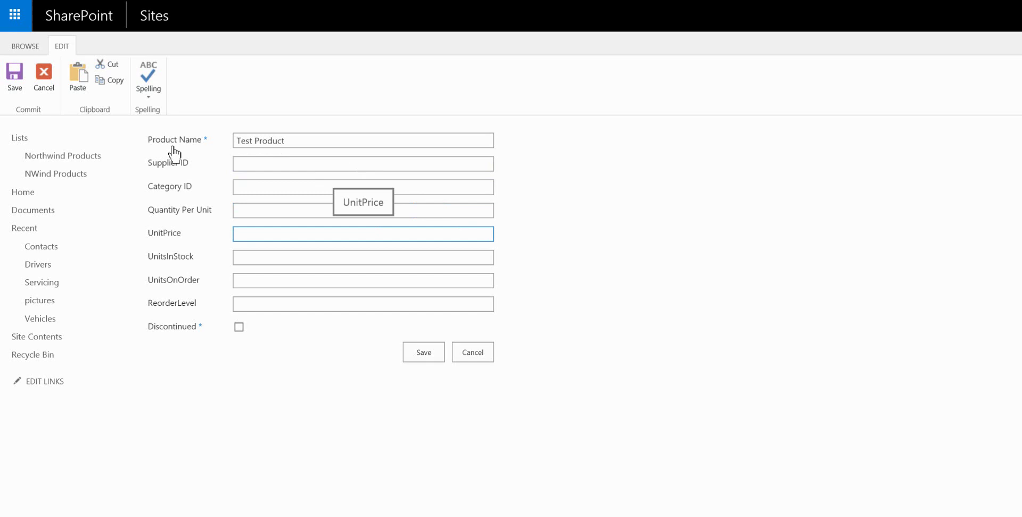
text(600)
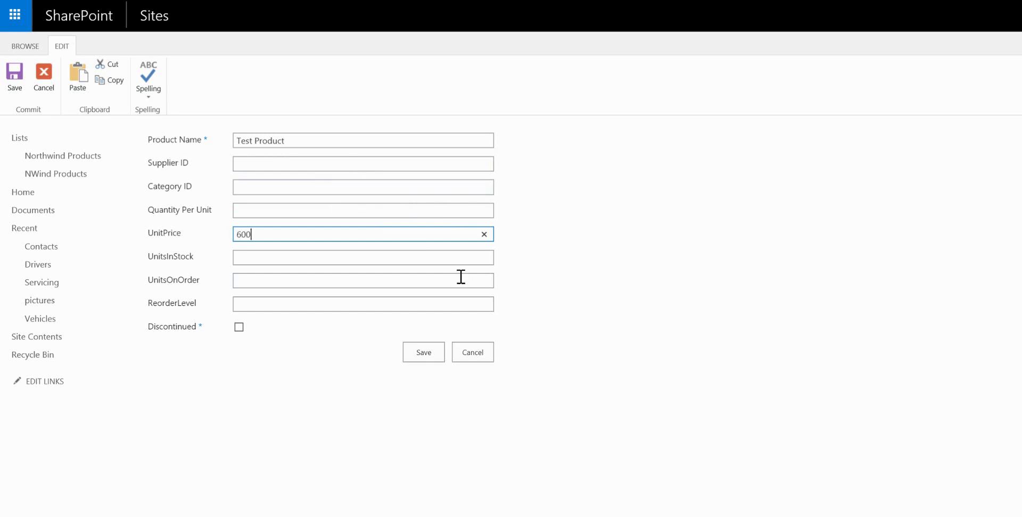
click(432, 357)
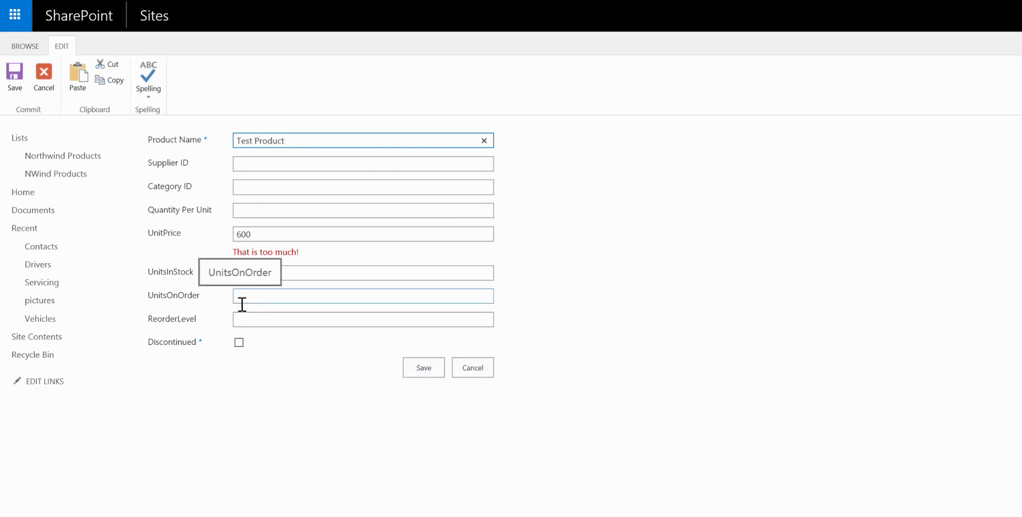
Step: Change the new product's UnitPrice to 49 and save the item
click(282, 234)
key(BackSpace)
key(BackSpace)
key(BackSpace)
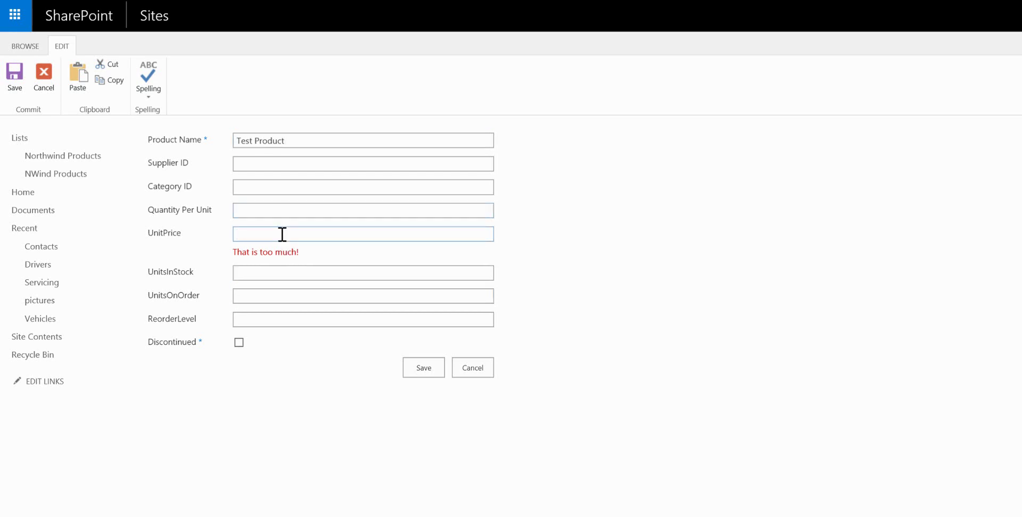
text(49)
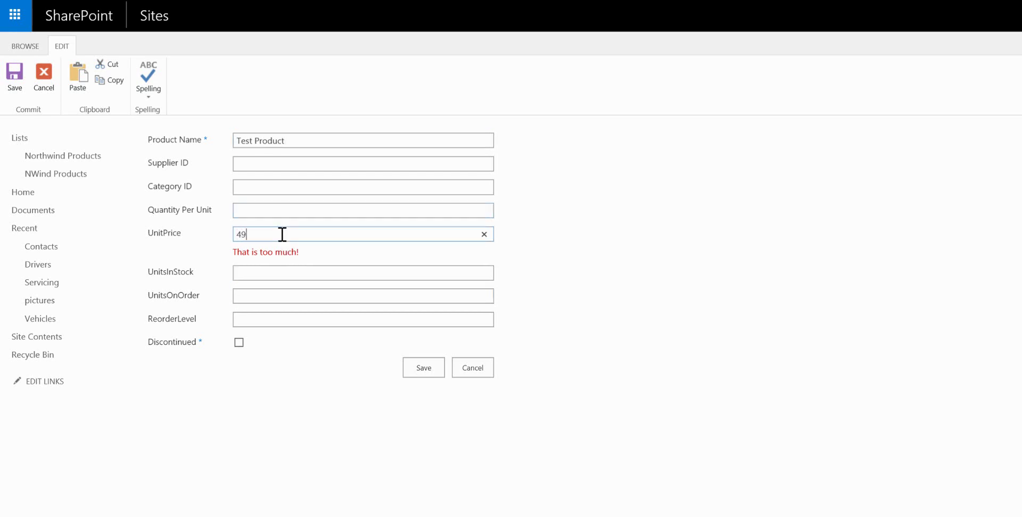
click(420, 365)
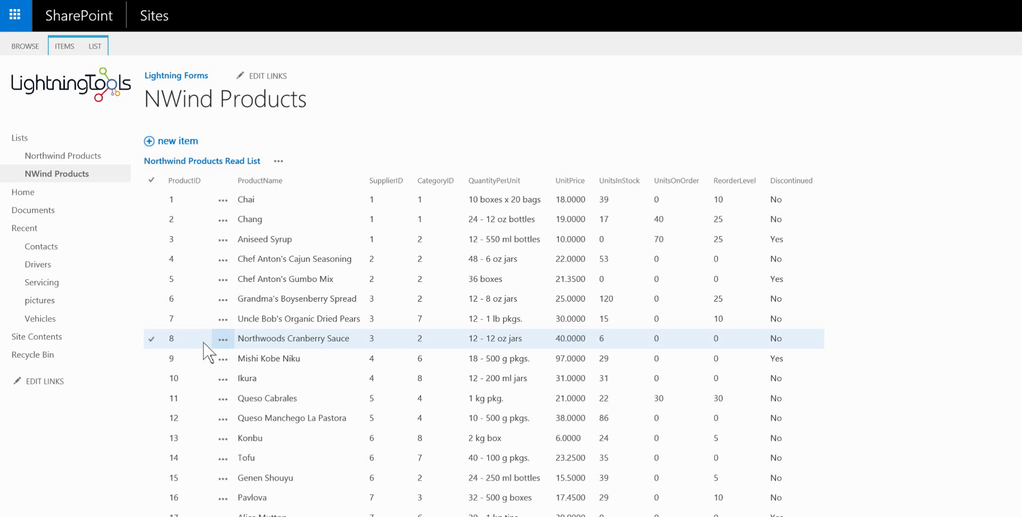
Step: Open the Vehicles list
click(56, 321)
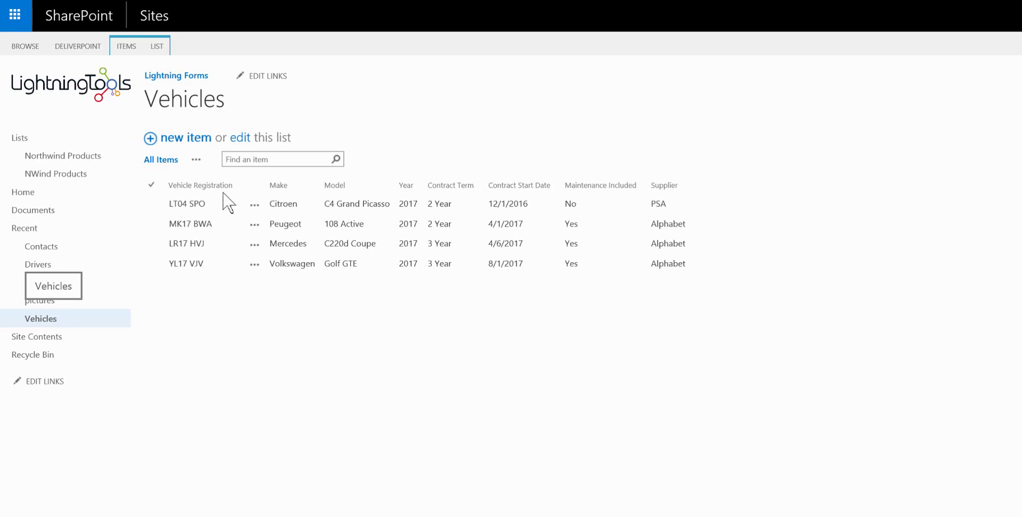
Step: View the Citroen vehicle's record in its current display form and return to the Vehicles list
click(189, 204)
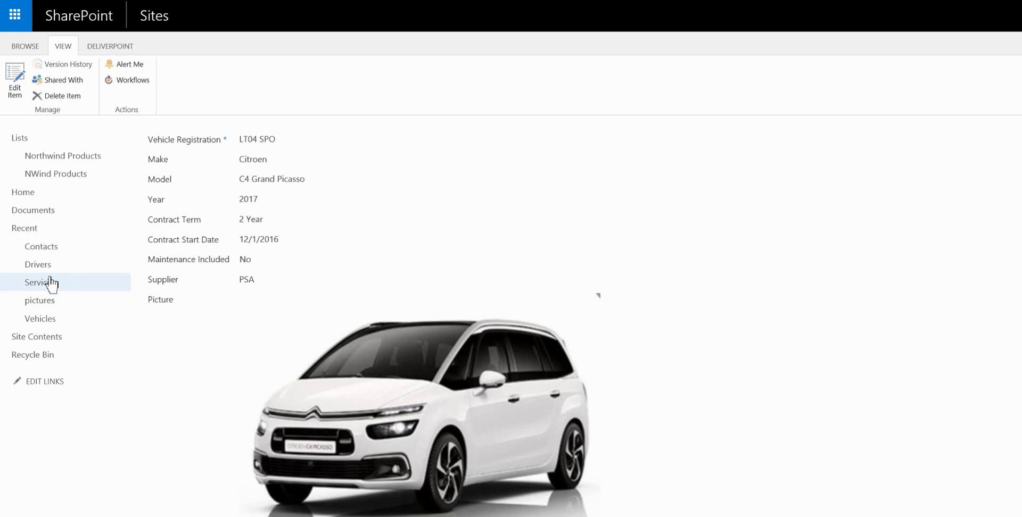
click(38, 320)
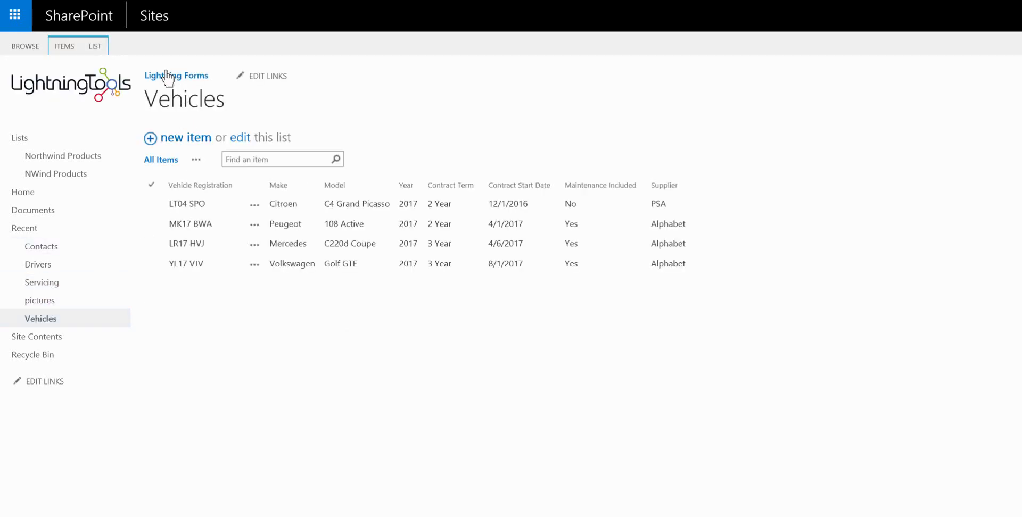
Step: Open the Vehicles list's default display form for customization in Rich Forms
click(98, 44)
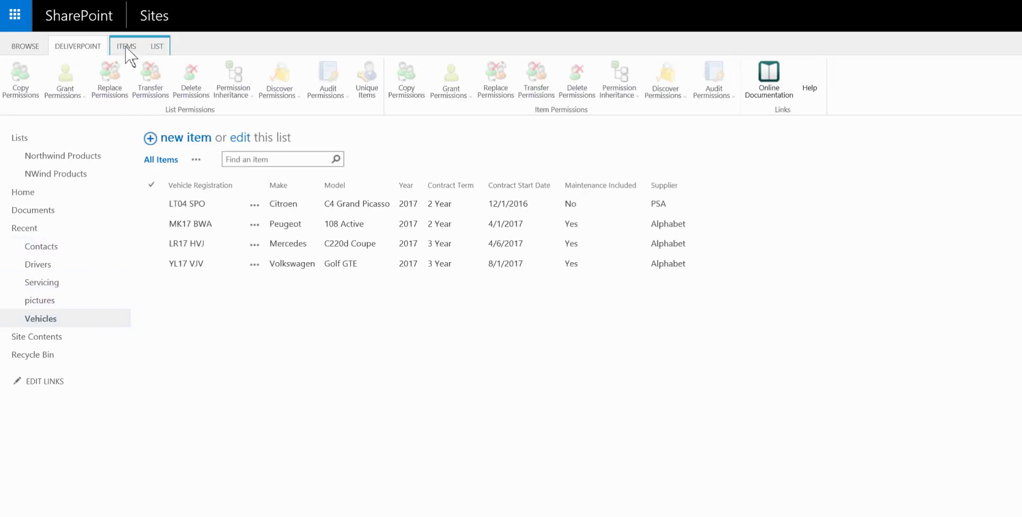
click(158, 48)
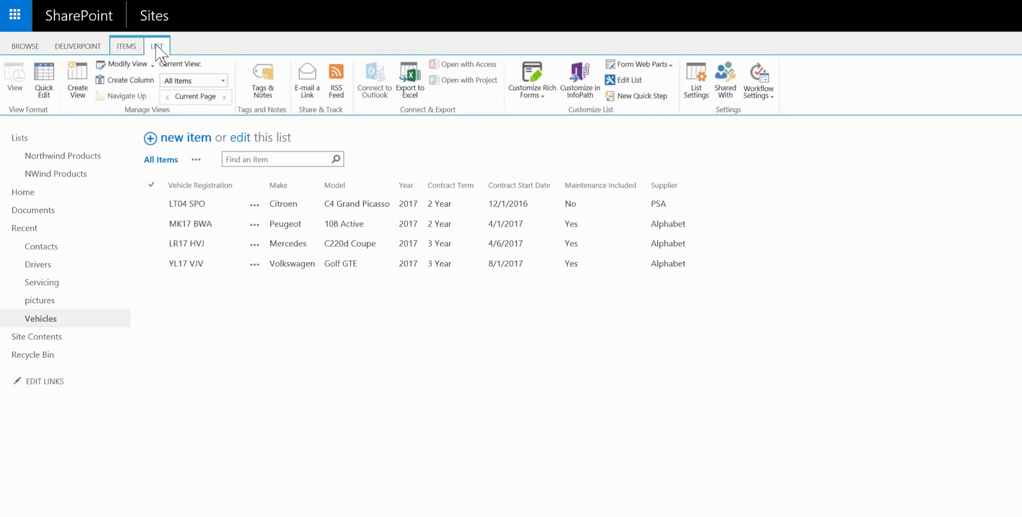
click(541, 95)
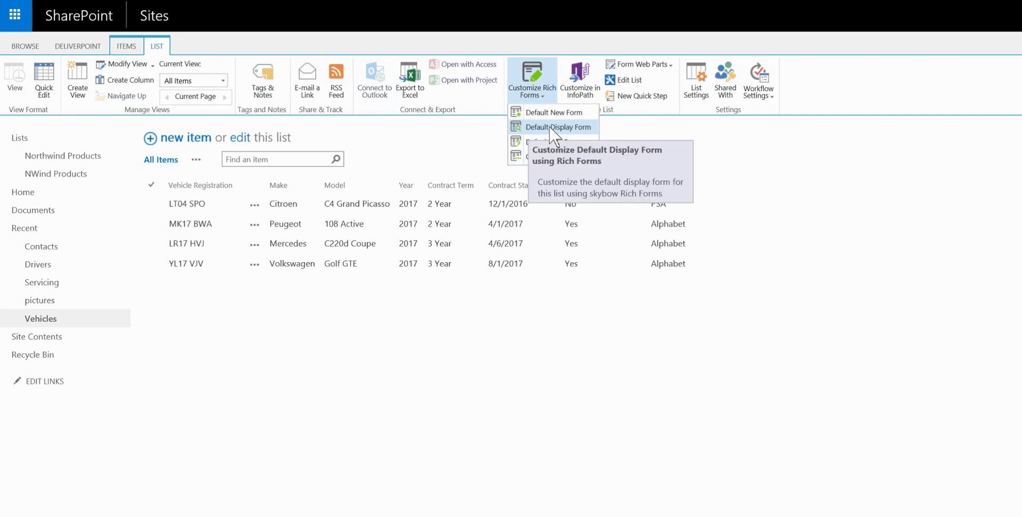
click(550, 128)
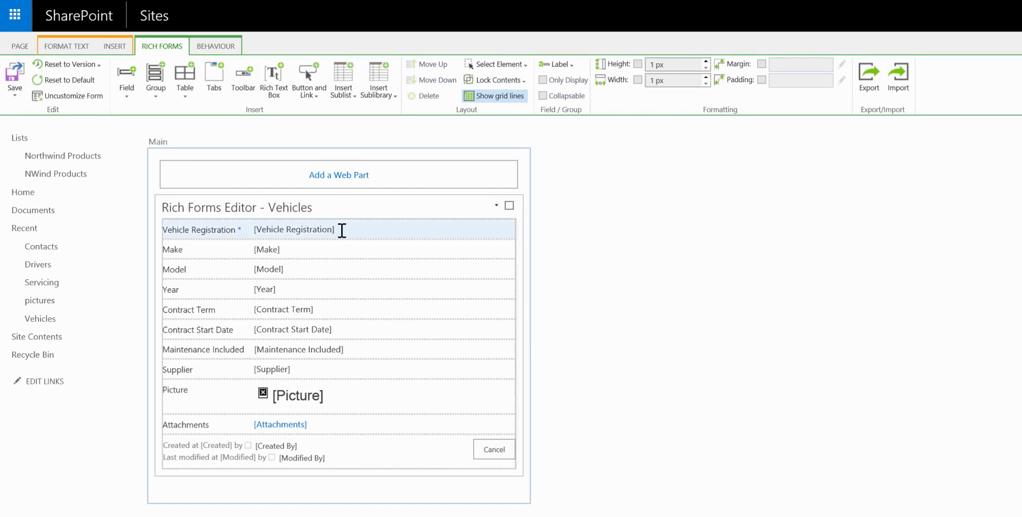
Step: Insert a horizontal group above the Vehicle Registration field and add a vertical group inside it
click(341, 230)
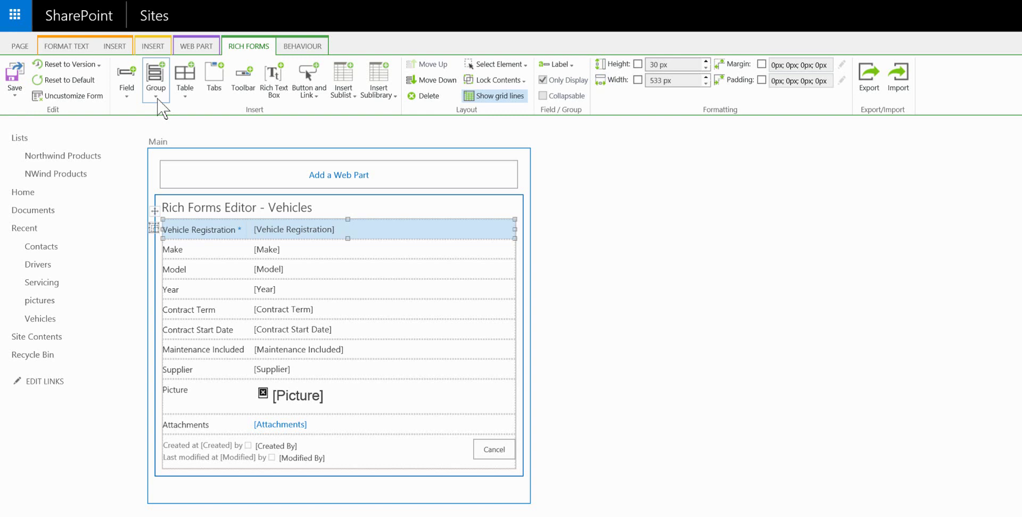
click(158, 100)
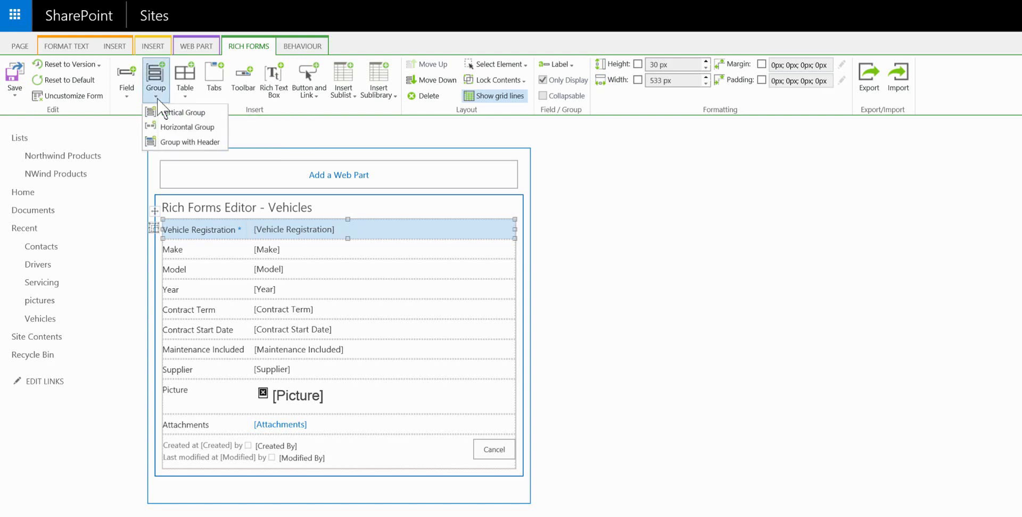
click(214, 128)
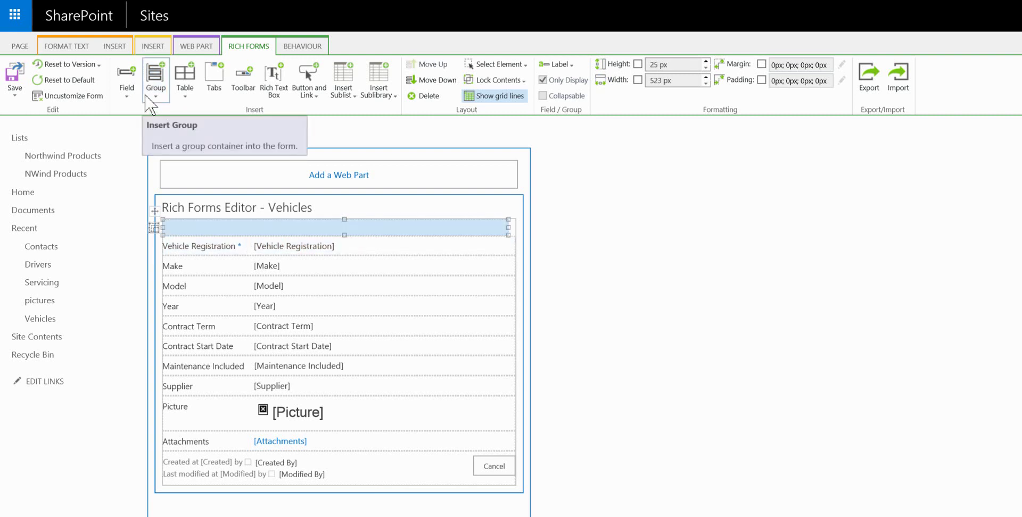
click(148, 97)
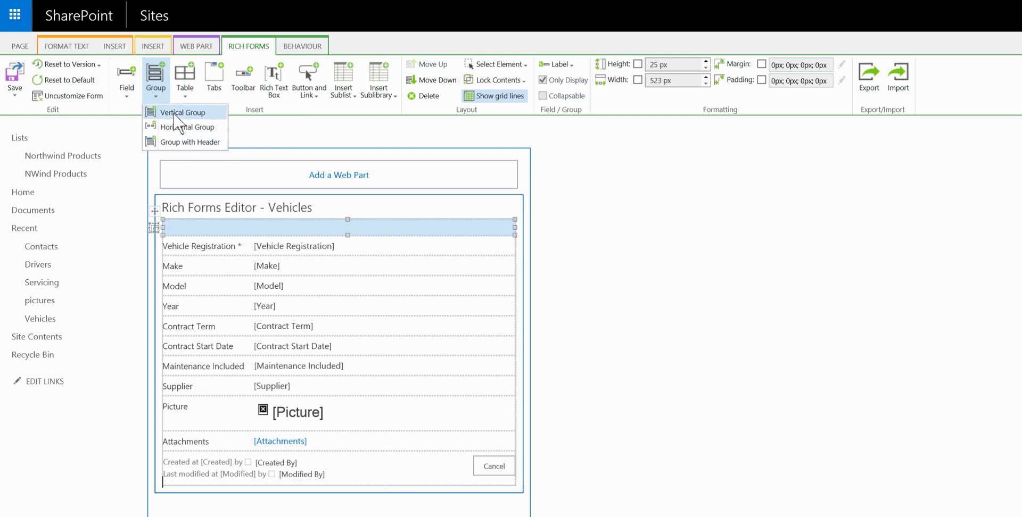
click(174, 112)
click(155, 93)
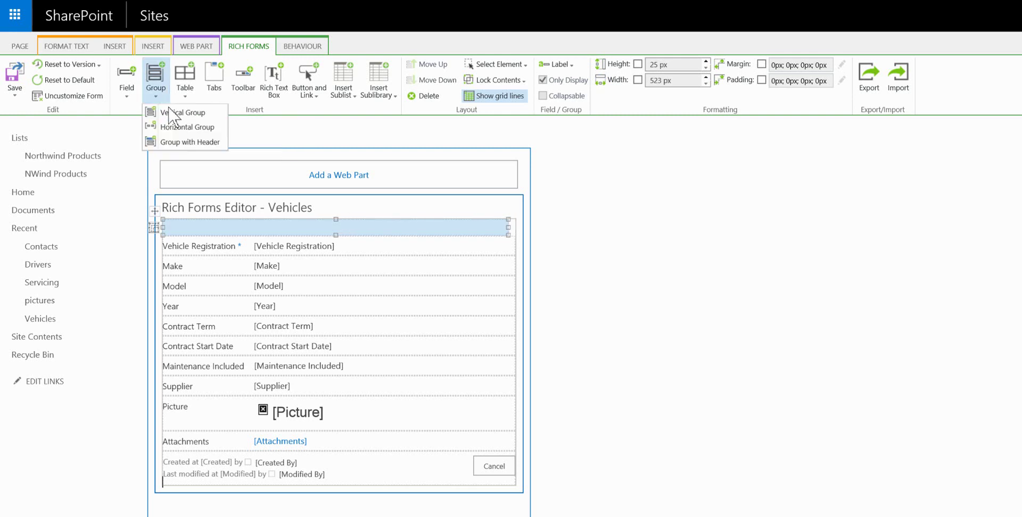
Step: Widen the form, insert a group with header into the vertical group and stretch it to 523 px wide
drag(516, 242, 809, 230)
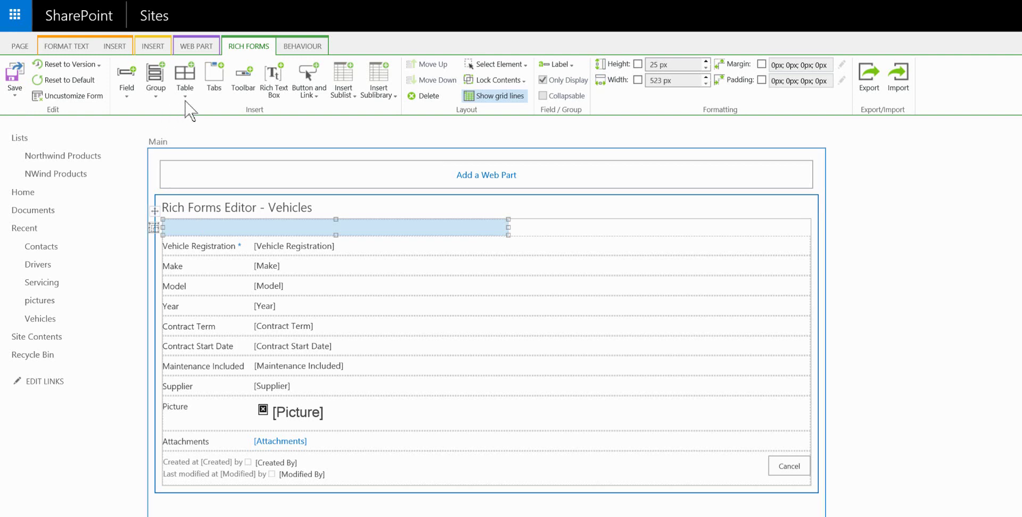
click(155, 98)
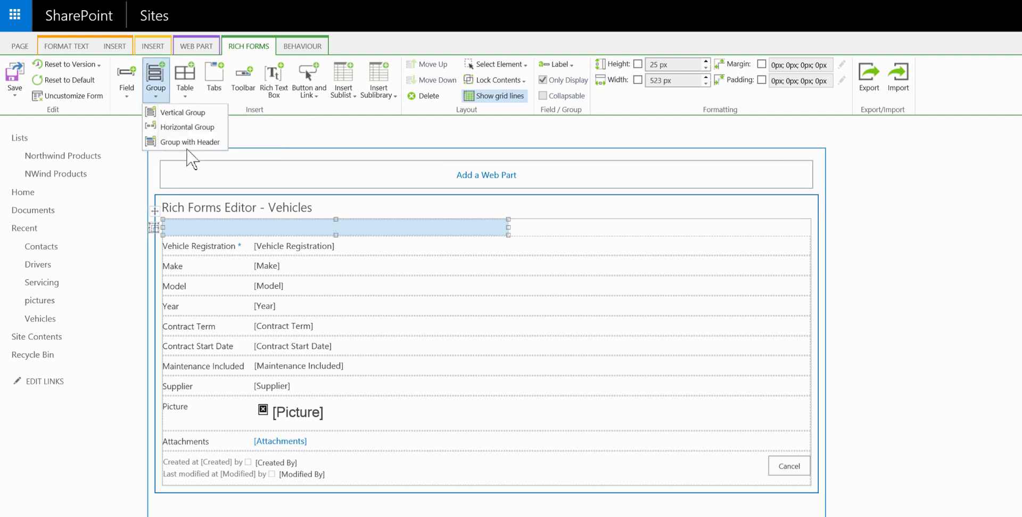
click(181, 142)
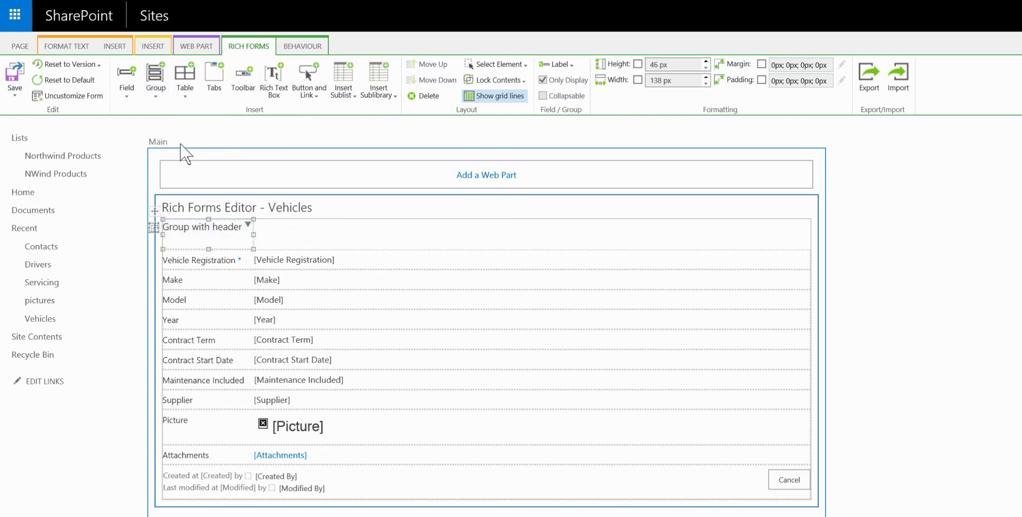
drag(324, 236, 509, 236)
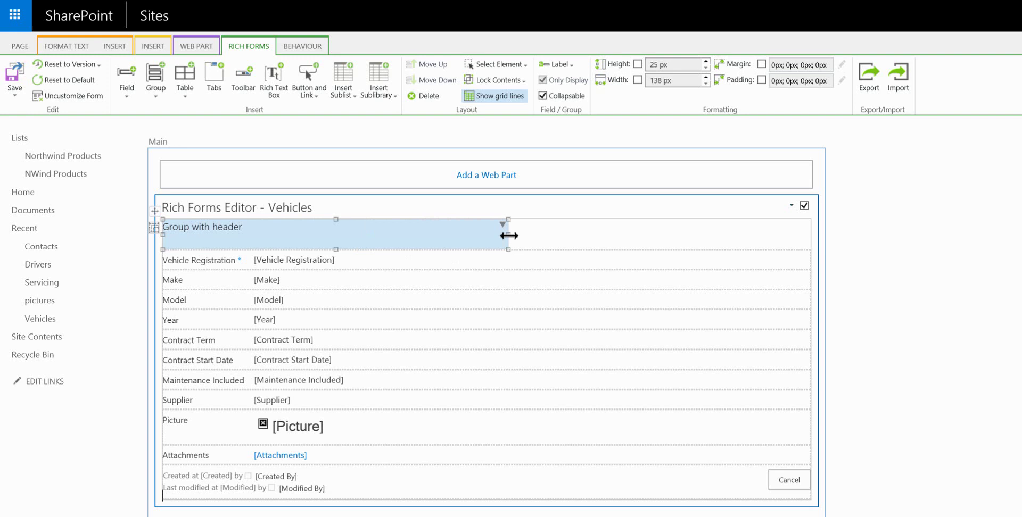
click(309, 268)
click(315, 264)
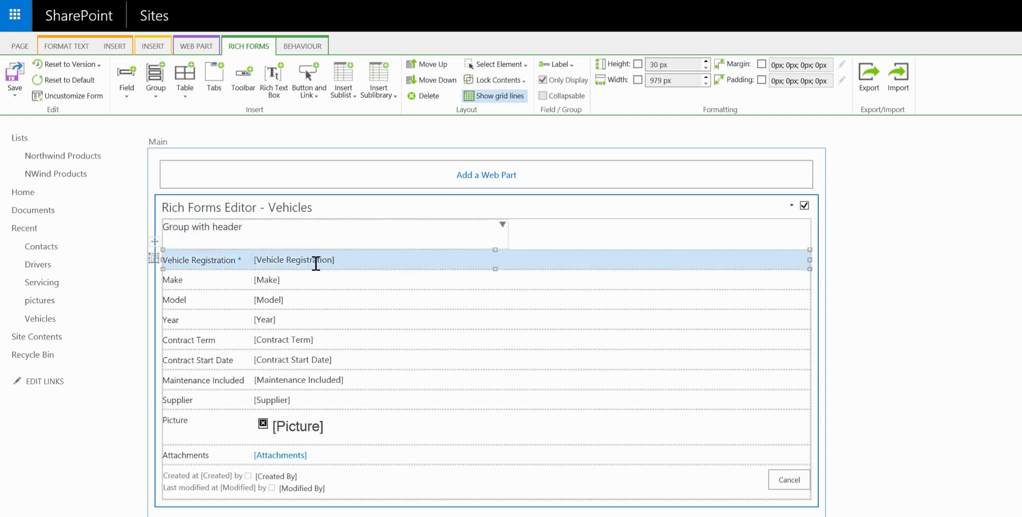
Step: Replace the new group's header text with "Vehicle"
click(202, 227)
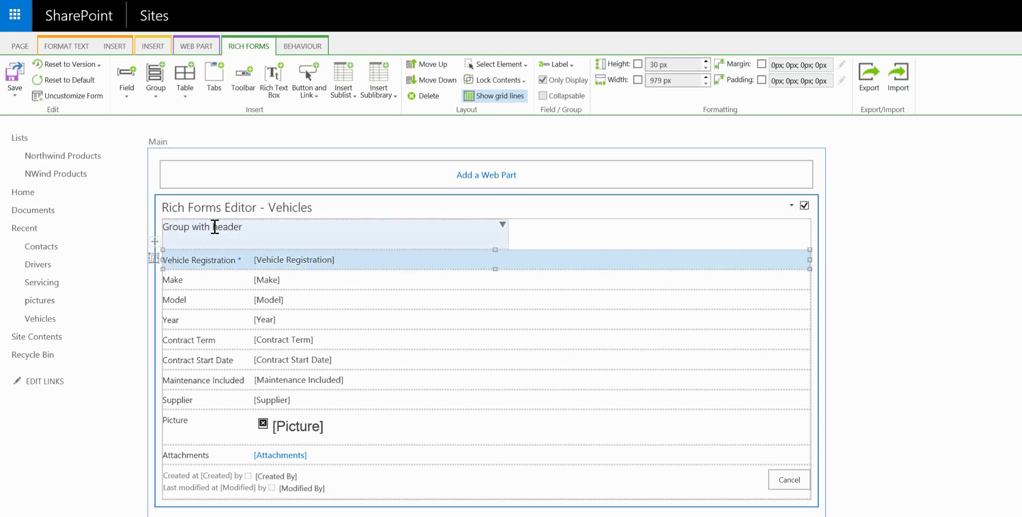
key(Delete)
key(Delete)
key(Delete)
key(Delete)
key(Delete)
key(Delete)
key(Delete)
key(Delete)
key(Delete)
key(Delete)
key(Delete)
key(Delete)
key(Delete)
key(Delete)
key(Delete)
key(Delete)
key(Delete)
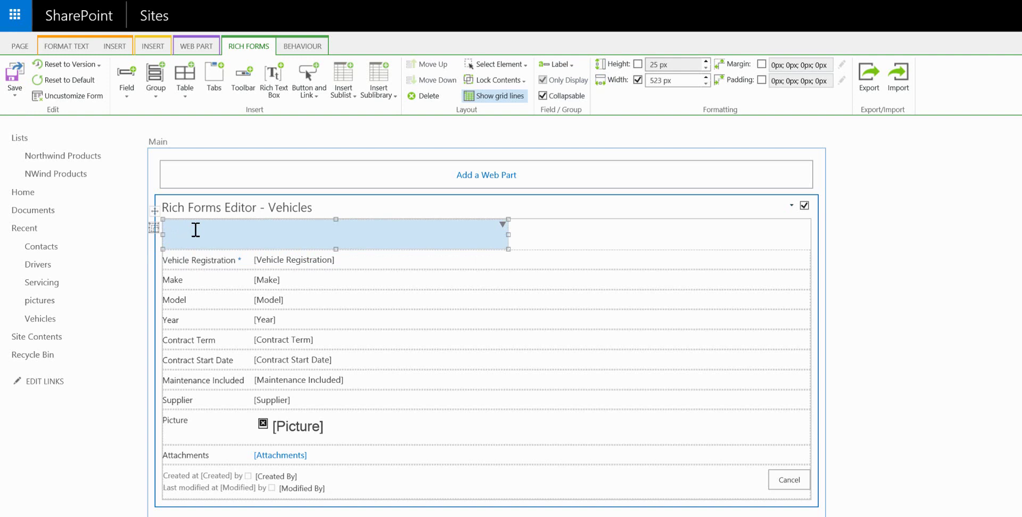
text(Vehicle)
Step: Arrange the Make, Model, Year and Vehicle Registration fields in that order inside the Vehicle group
click(284, 266)
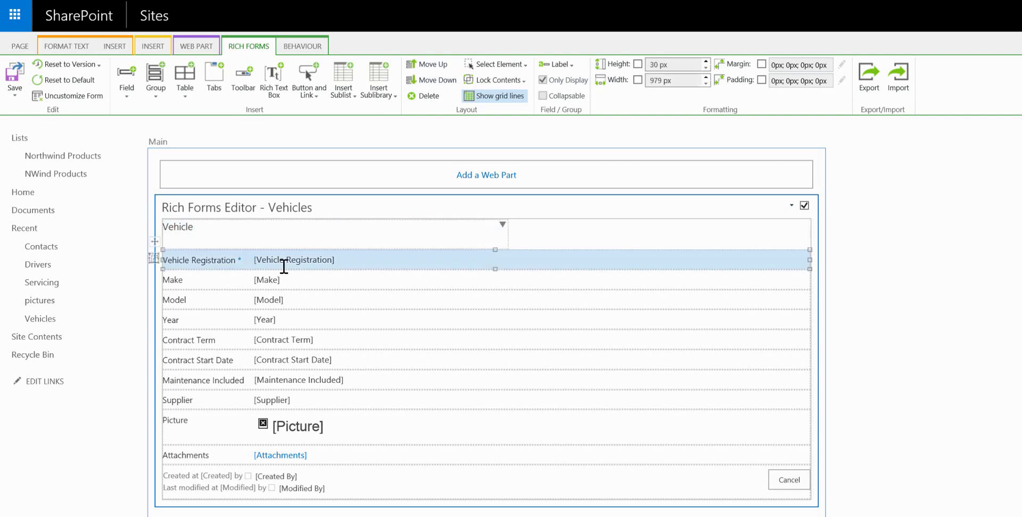
drag(285, 266, 415, 298)
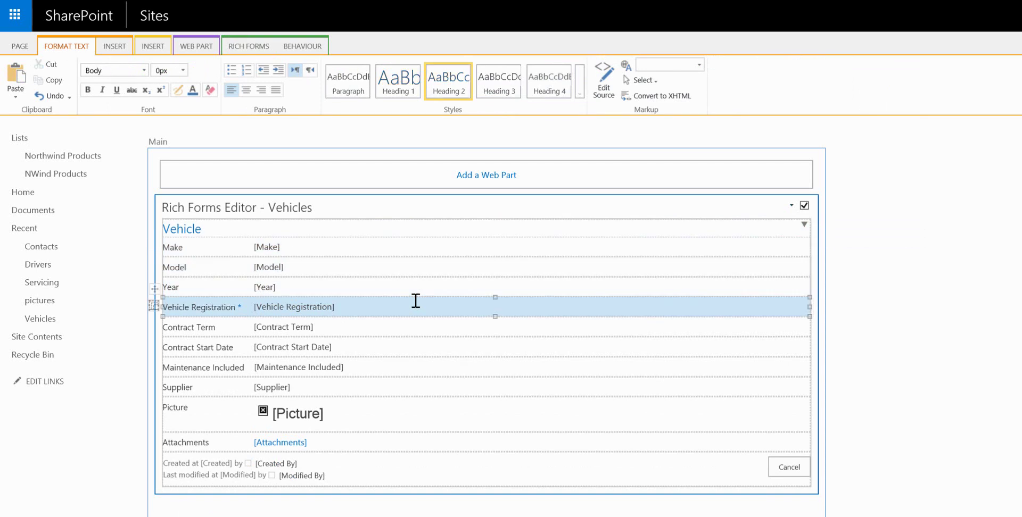
Step: Insert a vertical group below the Vehicle Registration field and add a group with header inside it
click(331, 235)
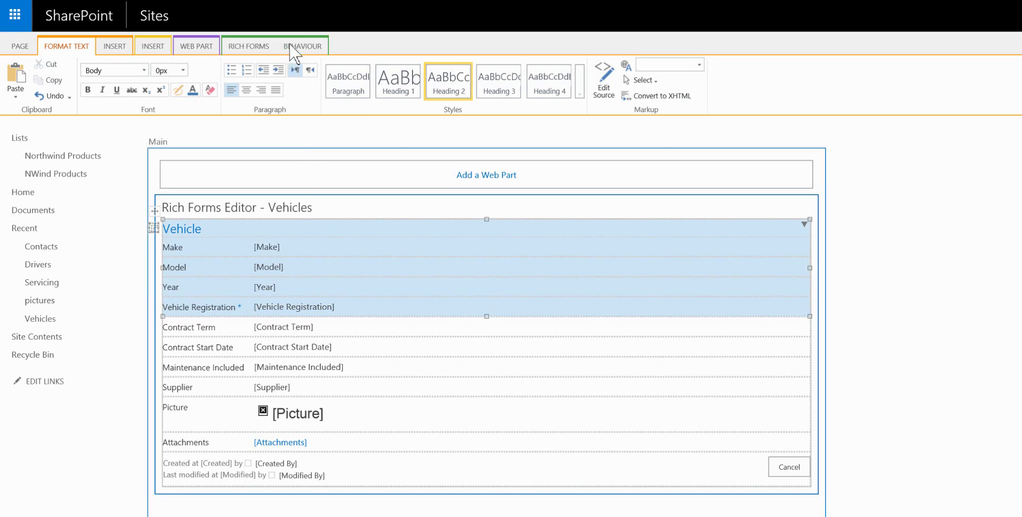
click(249, 46)
click(155, 88)
click(163, 131)
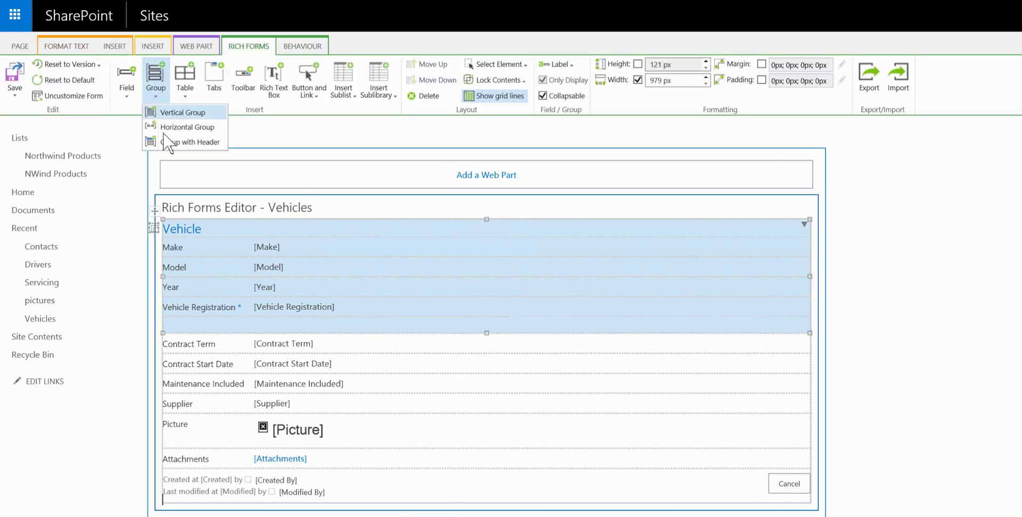
click(164, 142)
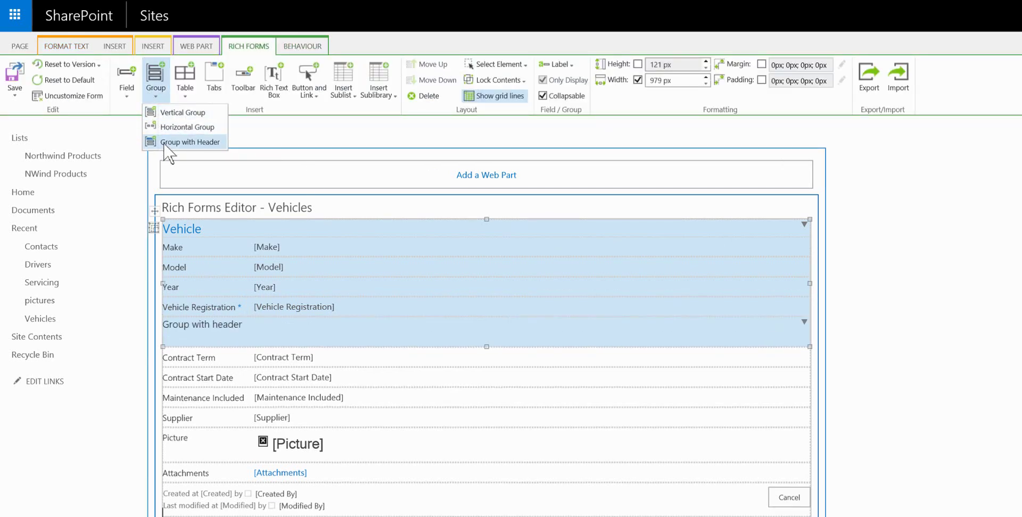
Step: Replace the header text of the second group with "Contract"
click(224, 326)
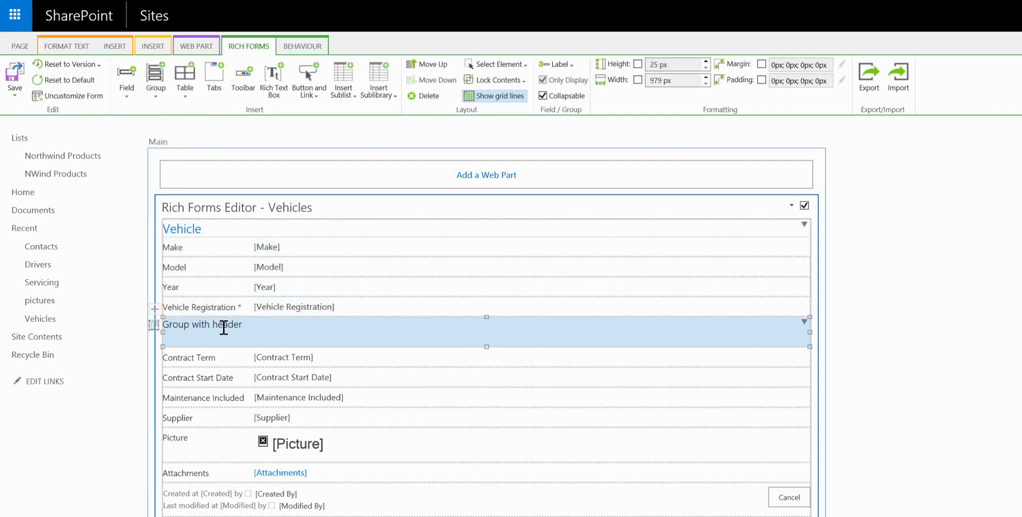
key(shift+Left)
key(shift+Left)
key(shift+Left)
key(shift+Left)
key(shift+Left)
key(shift+Left)
key(shift+Left)
key(shift+Left)
key(shift+Left)
key(shift+Left)
key(shift+Left)
key(shift+Left)
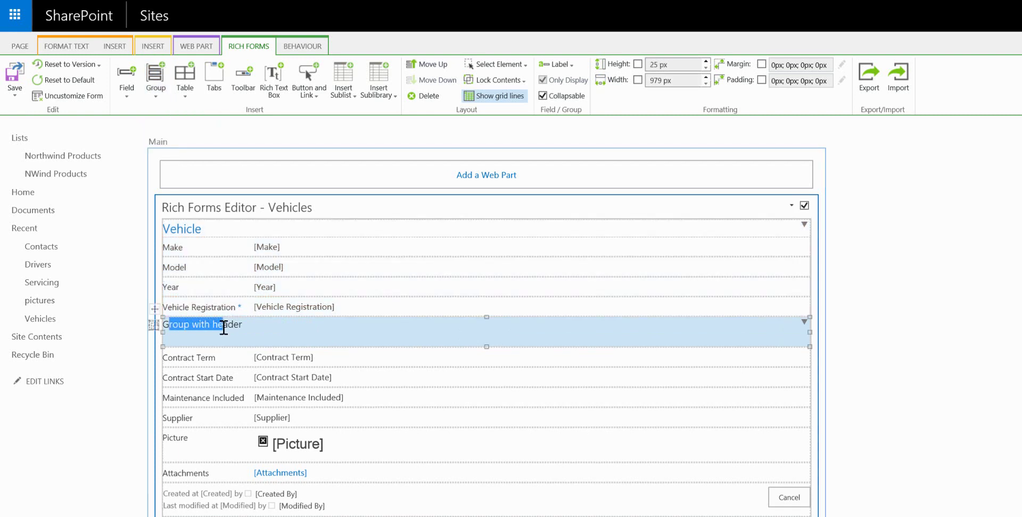
key(shift+Left)
key(Delete)
key(Delete)
key(Delete)
key(Delete)
key(Delete)
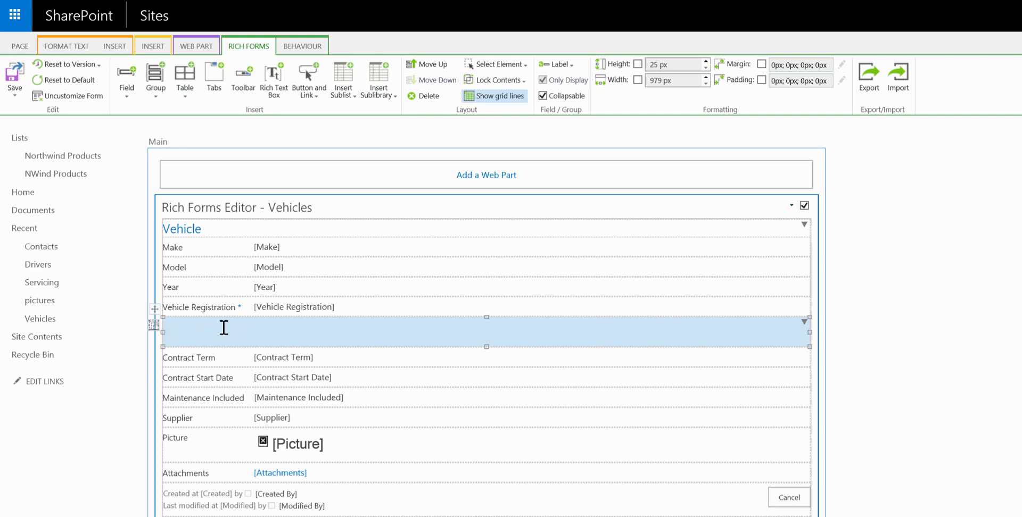
text(Contract)
Step: Apply the Heading 2 style to the Contract group header
key(shift+Home)
click(65, 47)
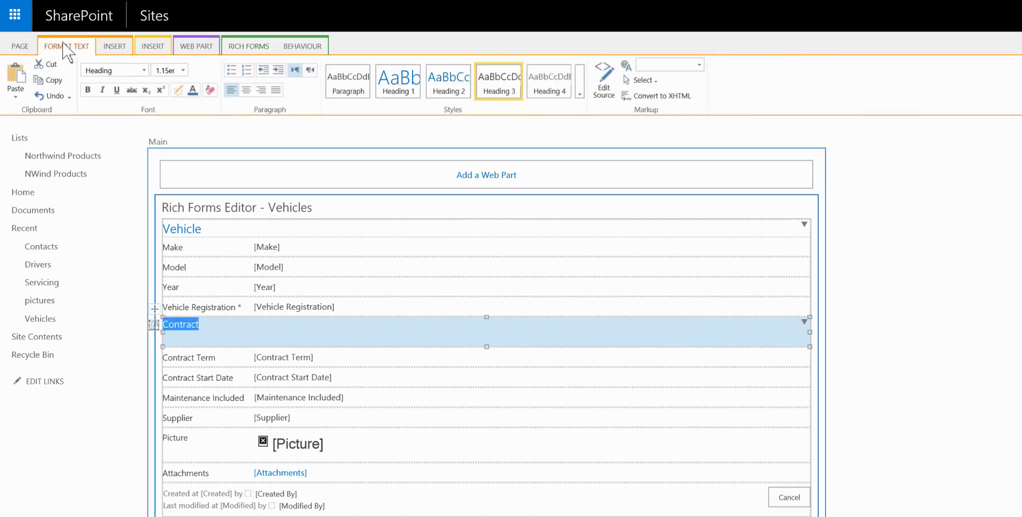
click(130, 69)
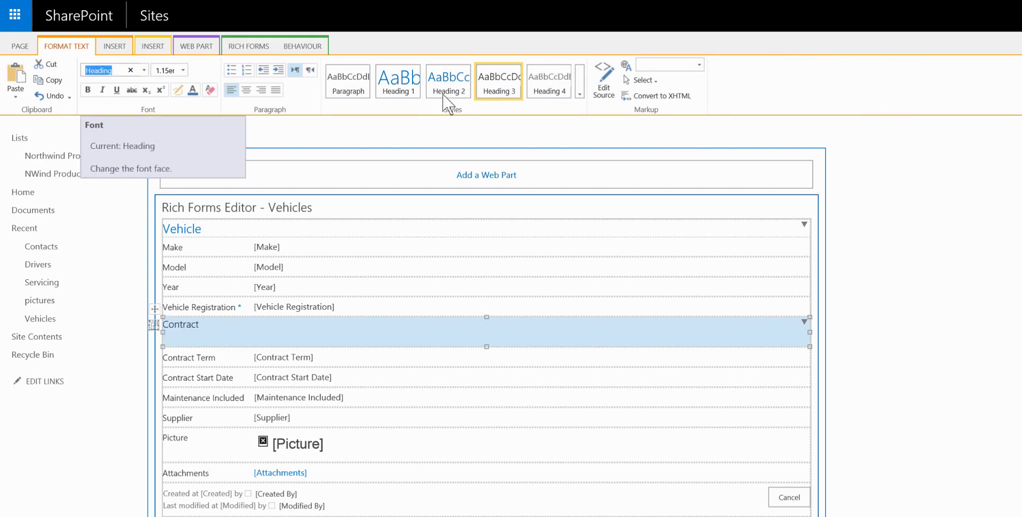
click(455, 81)
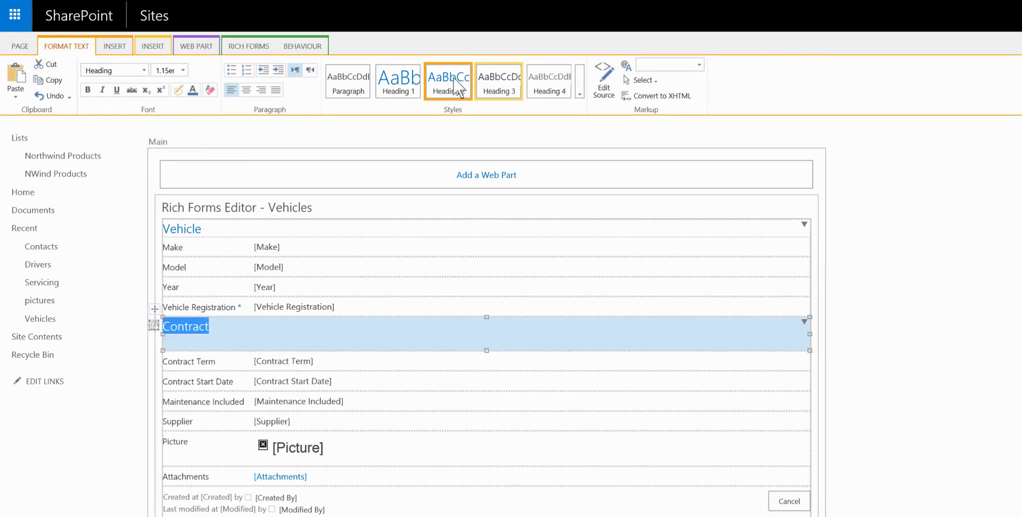
Step: Move the fields into the Contract group in the order Supplier, Maintenance Included, Contract Start Date and Contract Term
click(300, 362)
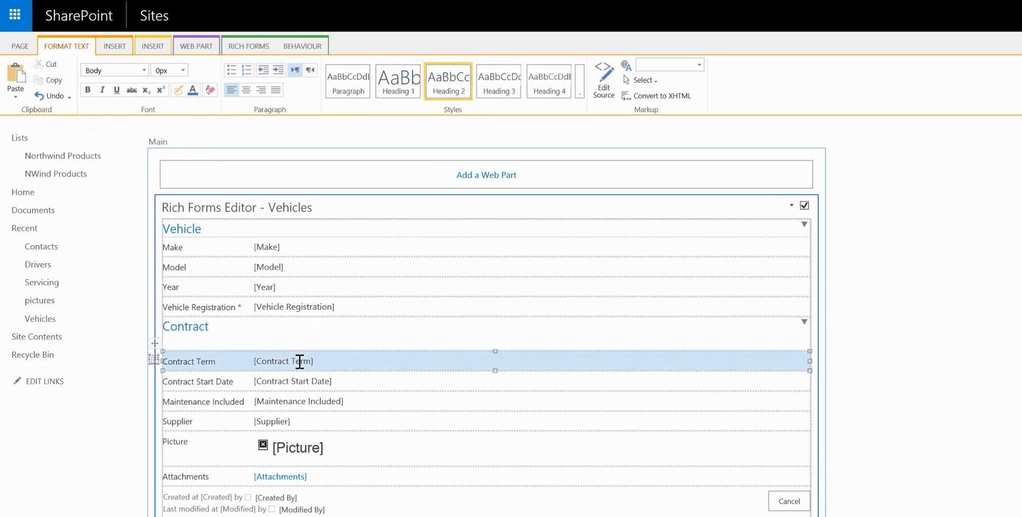
drag(299, 362, 280, 336)
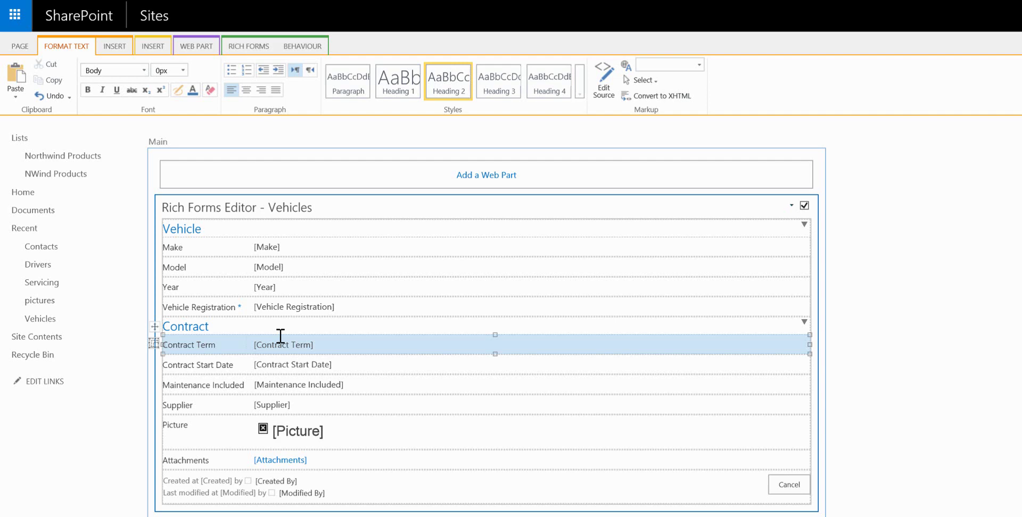
drag(278, 364, 278, 384)
Step: Delete the Attachments field and the footer row with the created and modified details and Cancel button
click(608, 464)
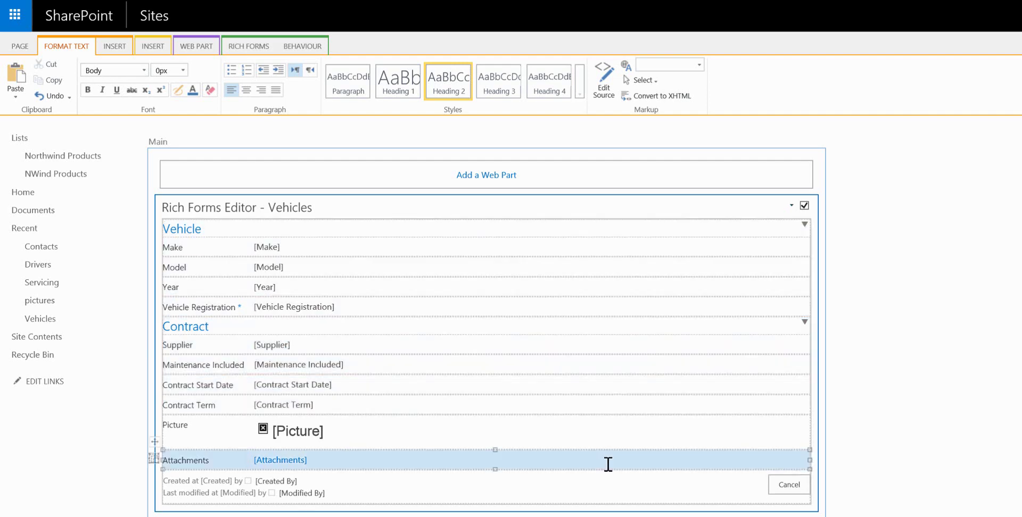
key(Delete)
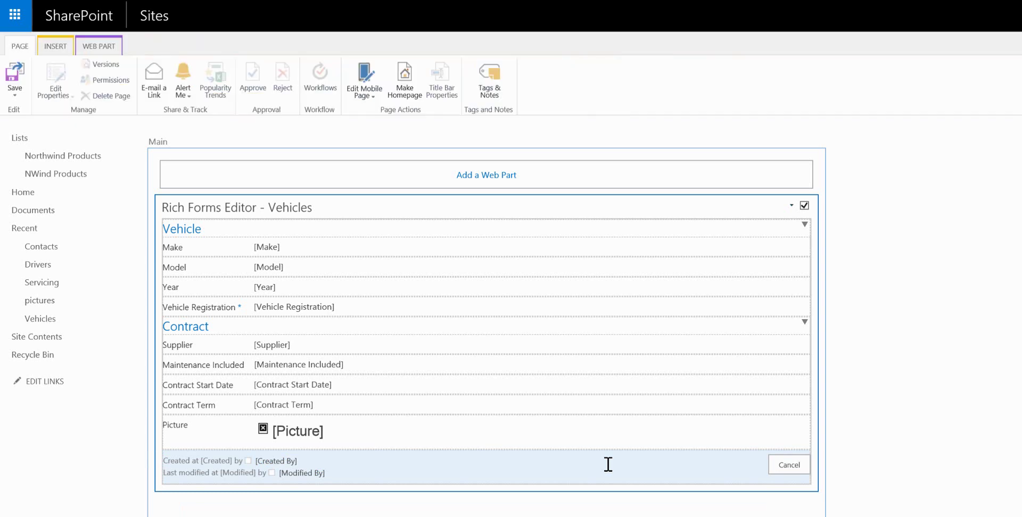
click(609, 464)
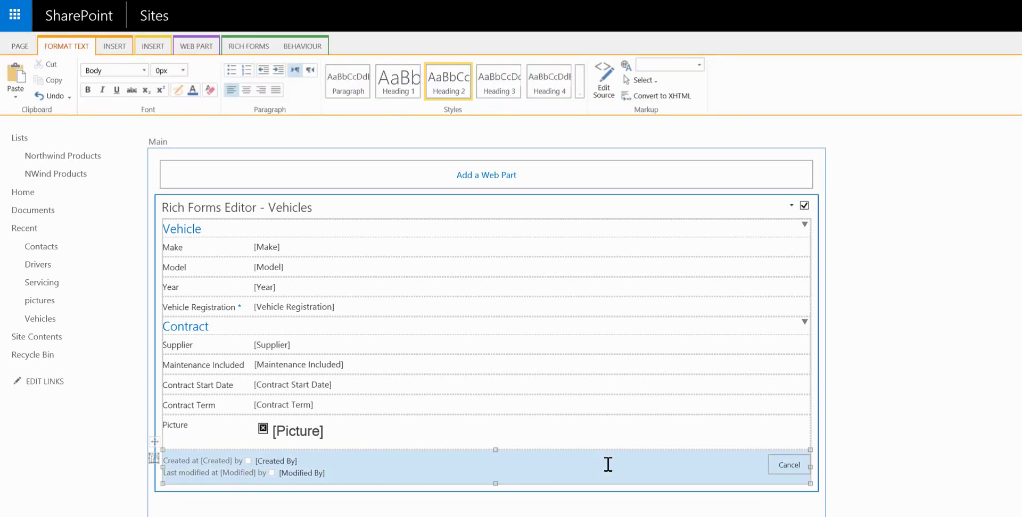
key(Delete)
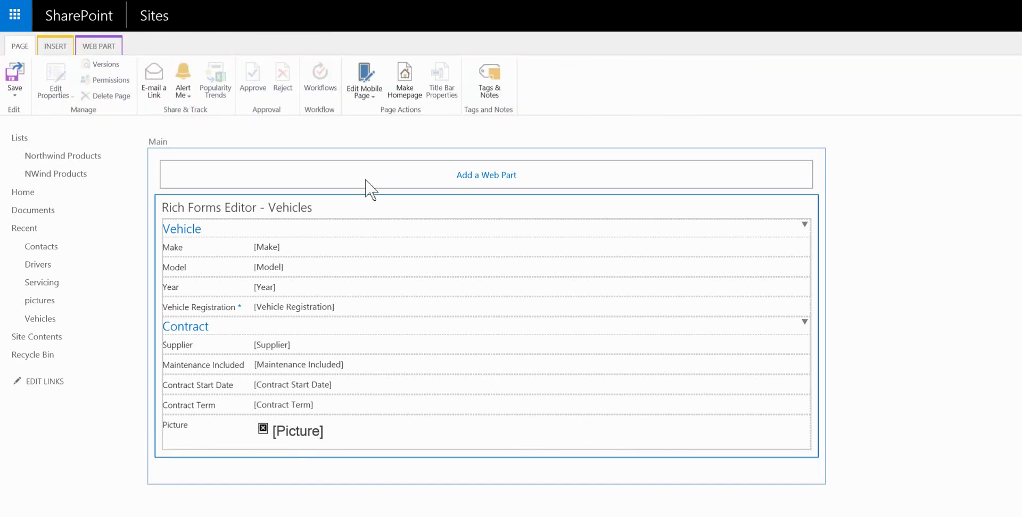
Step: Insert the Servicing sublist between the Contract group and the Picture field of the Vehicles display form
click(367, 449)
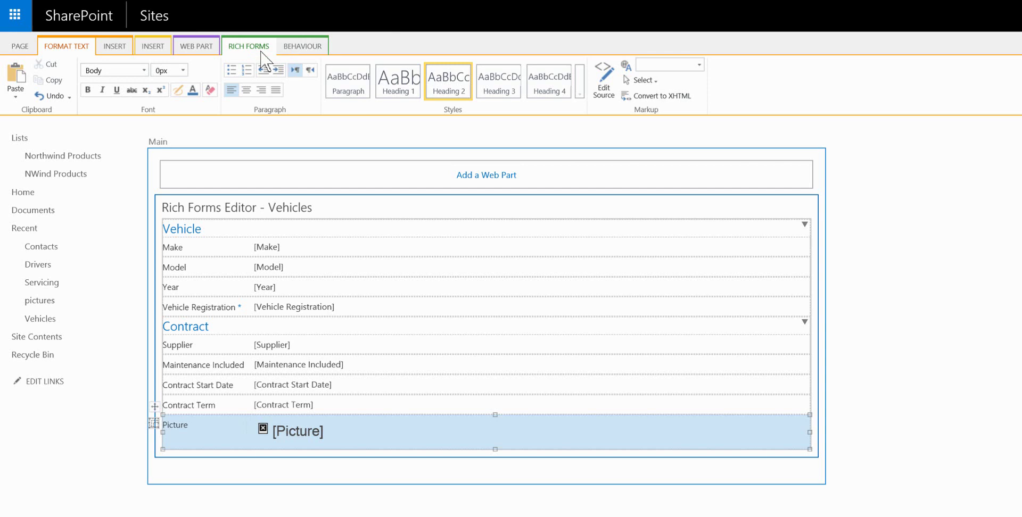
click(263, 52)
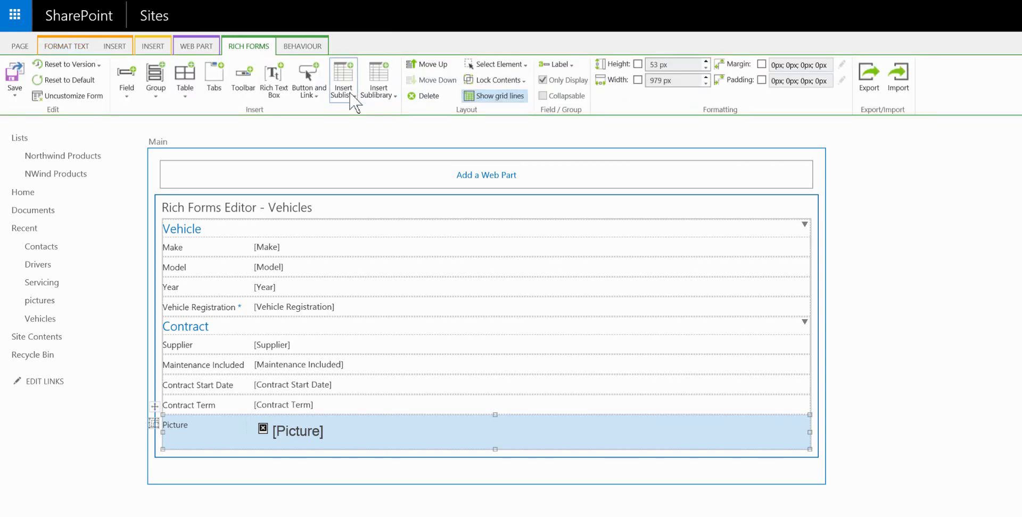
click(350, 96)
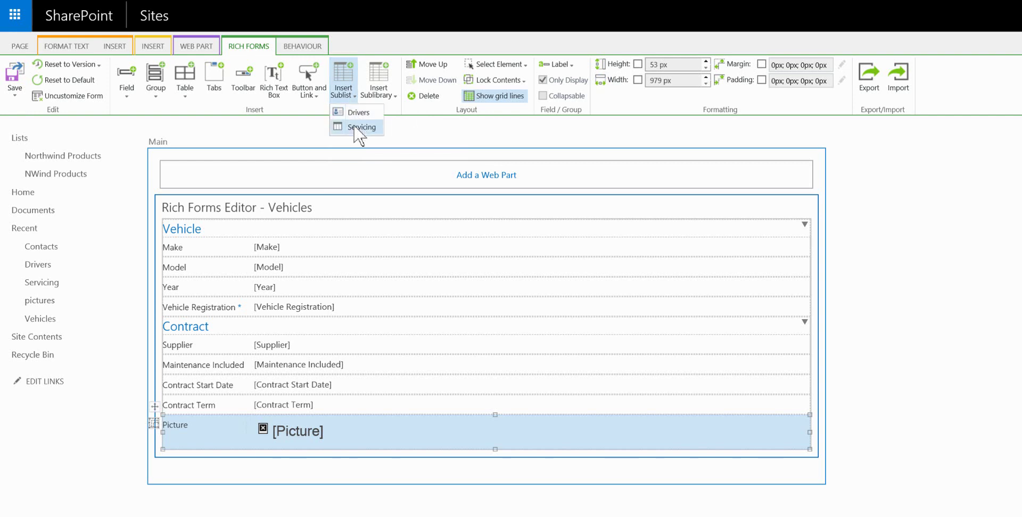
click(360, 128)
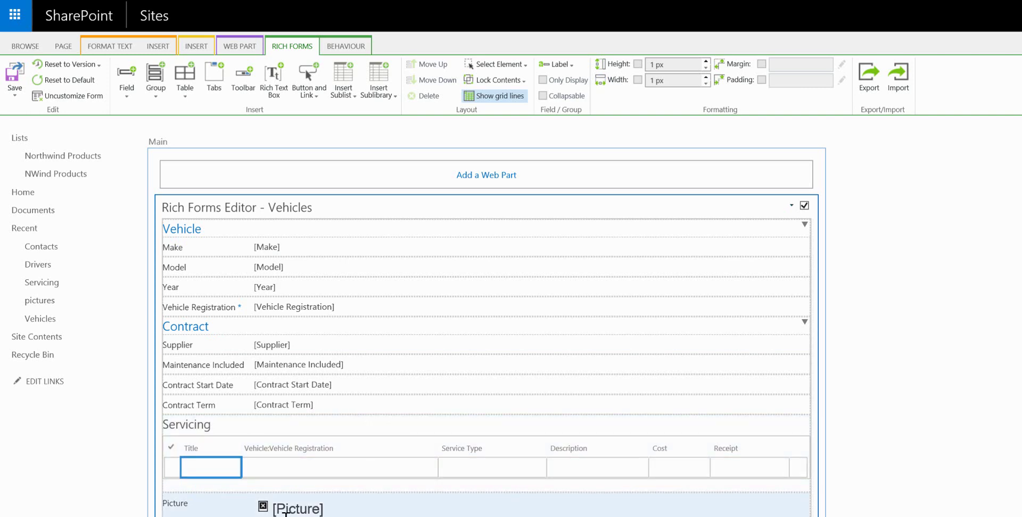
Step: Save the Vehicles display form and test collapsing and expanding the Contract group on the Citroen item
click(14, 77)
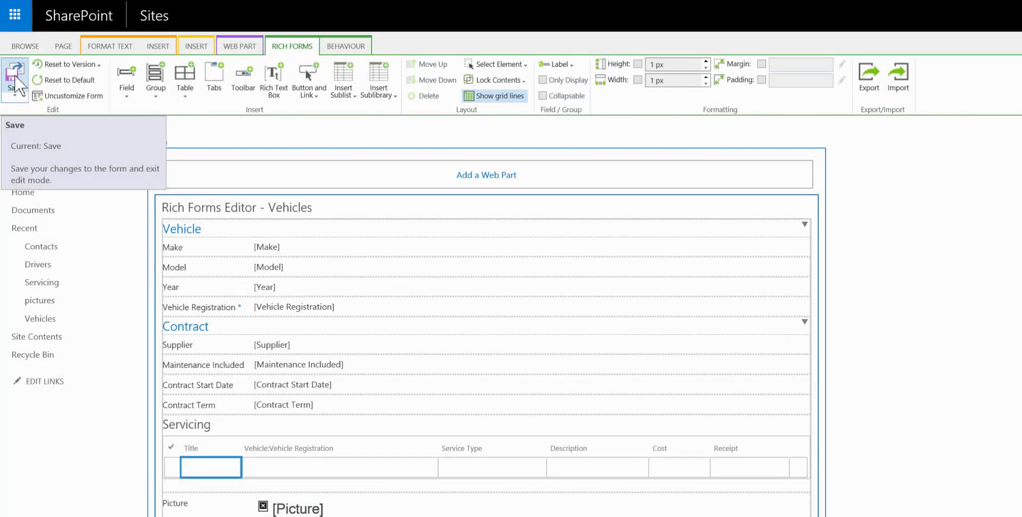
click(14, 79)
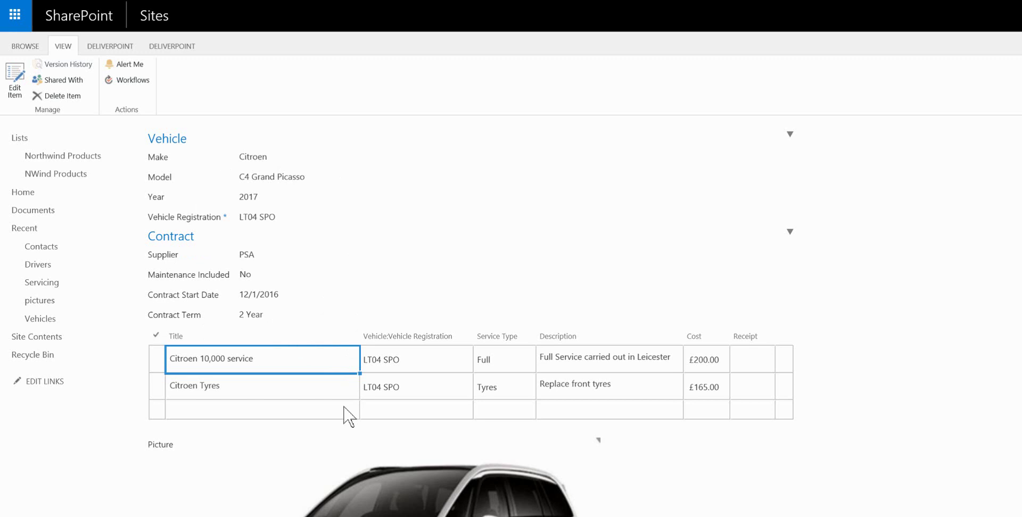
click(790, 233)
click(789, 232)
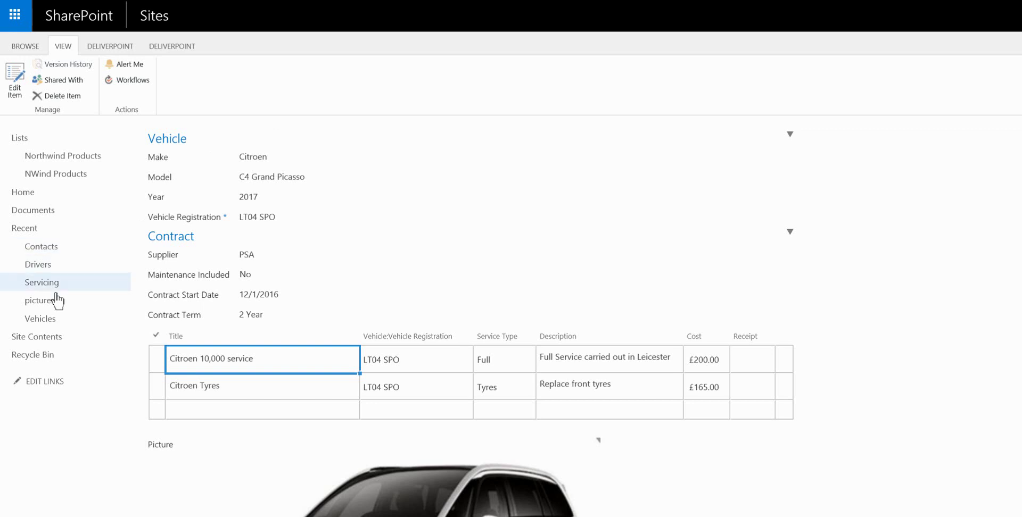
Step: Reopen the Vehicles list's default display form for customization in Rich Forms
click(46, 319)
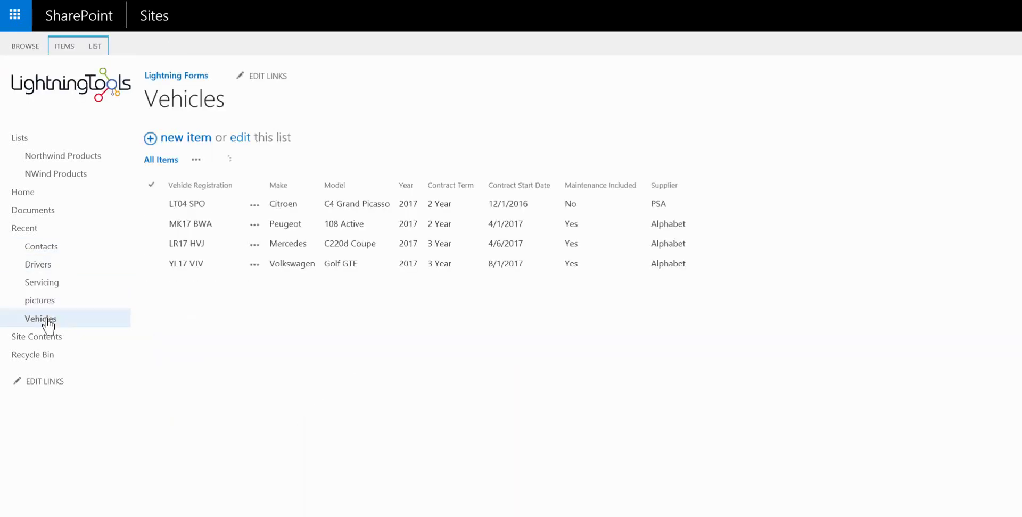
click(161, 46)
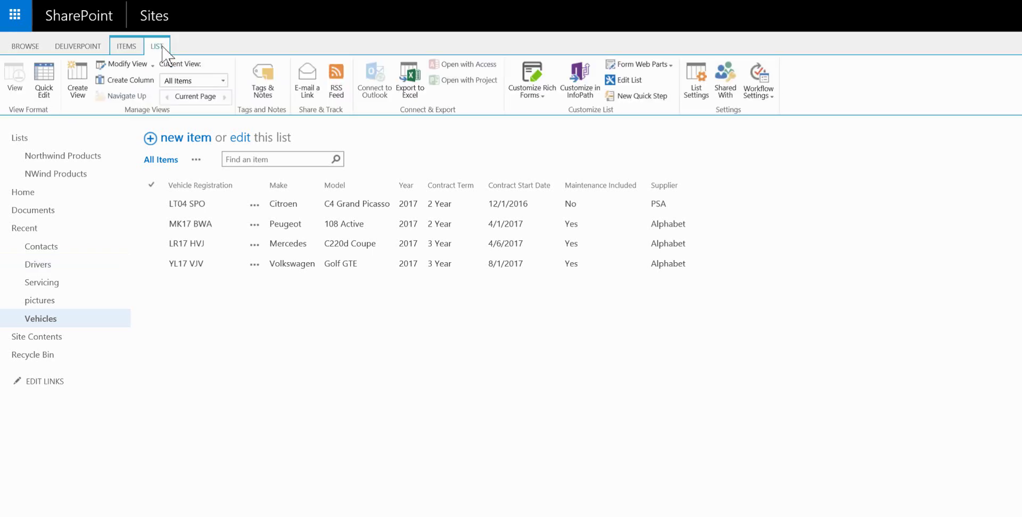
click(536, 96)
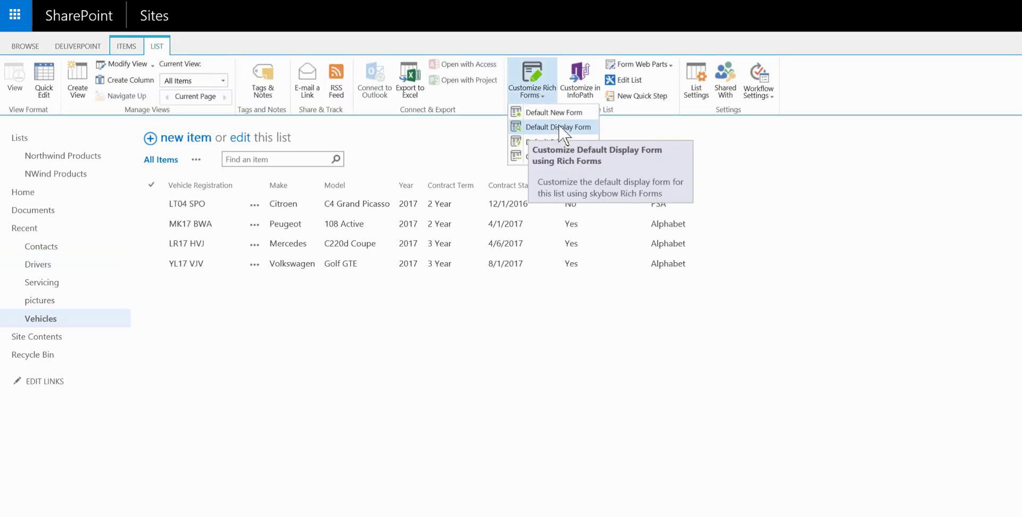
click(559, 127)
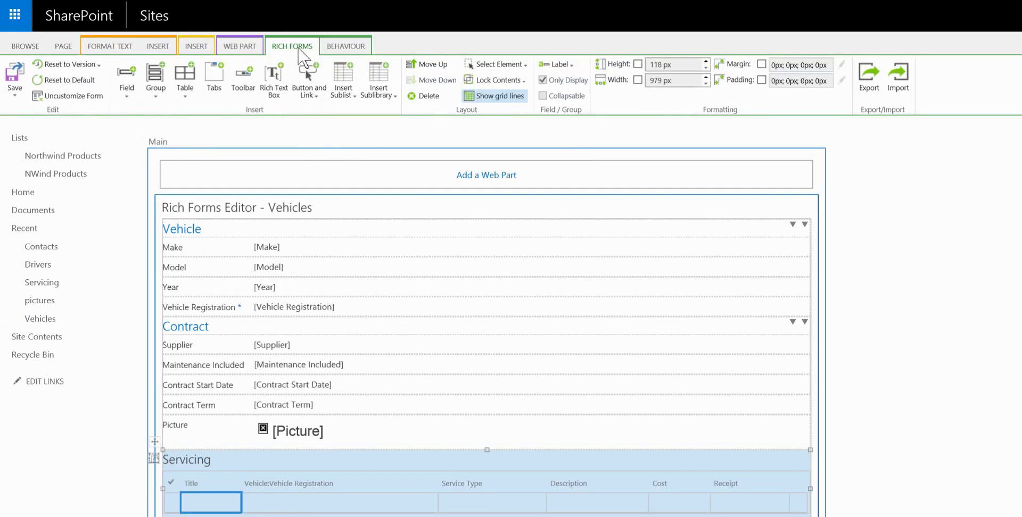
Step: Insert a button with actions above the Servicing sublist and add an on-click action titled "Add Drivers"
click(318, 94)
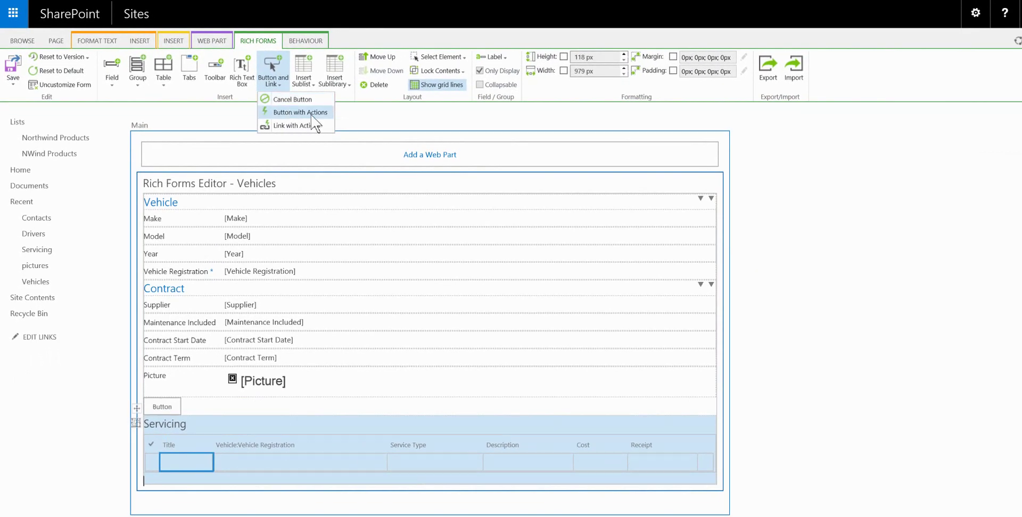
click(301, 116)
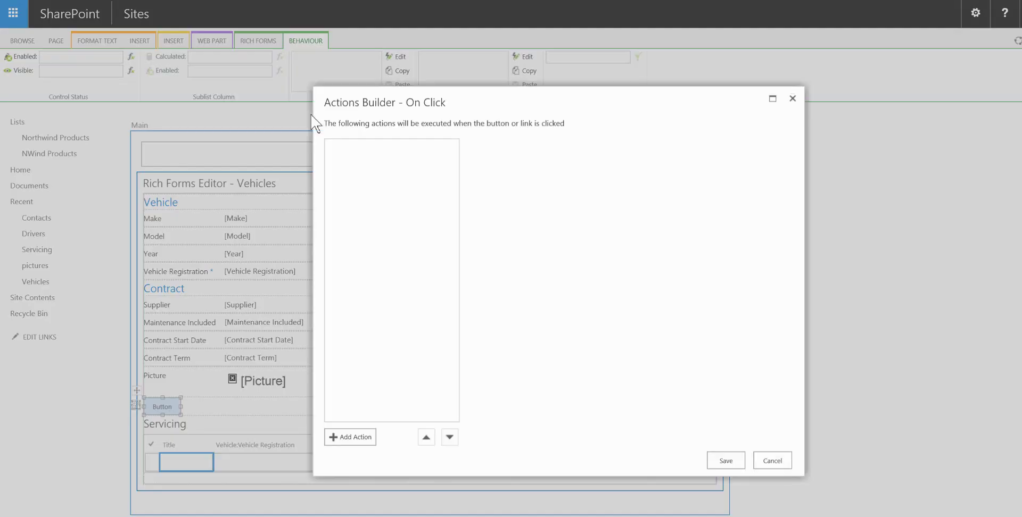
click(355, 437)
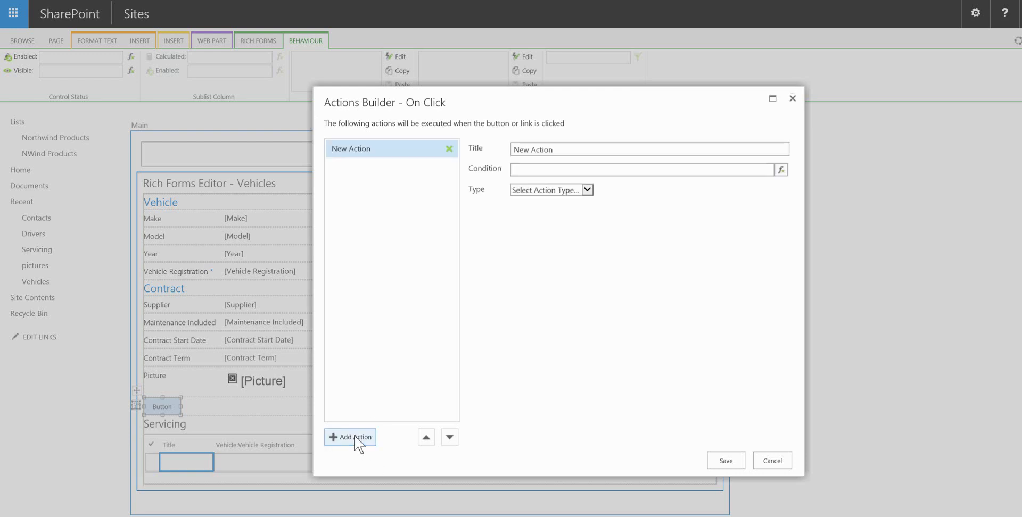
click(589, 151)
key(BackSpace)
key(BackSpace)
key(BackSpace)
key(BackSpace)
key(BackSpace)
key(BackSpace)
key(BackSpace)
key(BackSpace)
key(BackSpace)
key(BackSpace)
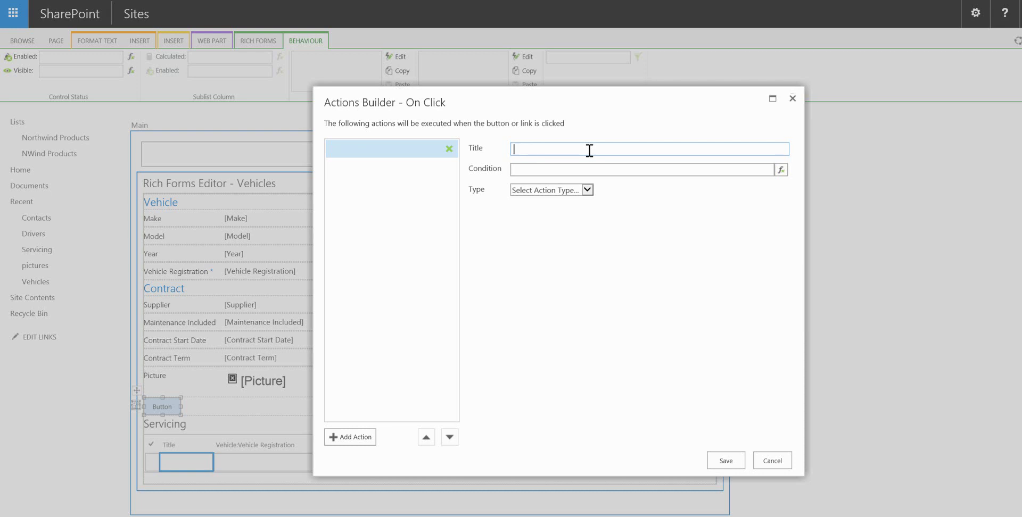
text(Ope)
key(BackSpace)
key(BackSpace)
key(BackSpace)
text(Add Drivers)
Step: Set the Add Drivers action's type to Open List Form and select the Drivers list as its target
click(586, 191)
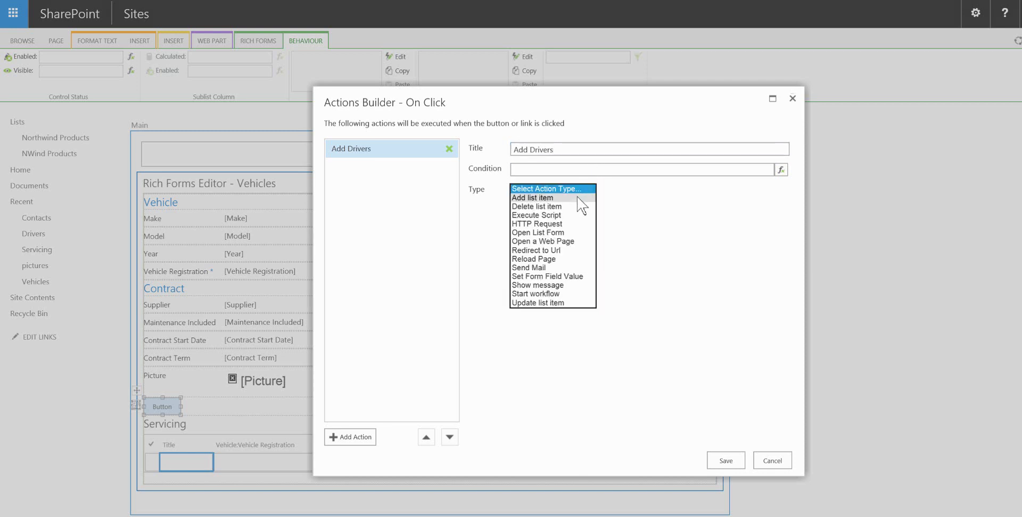
click(556, 235)
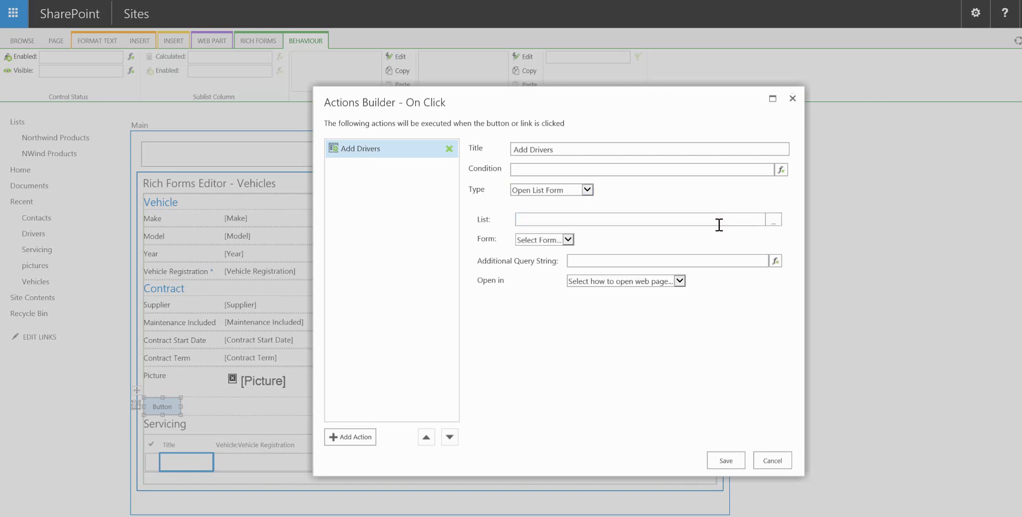
click(778, 219)
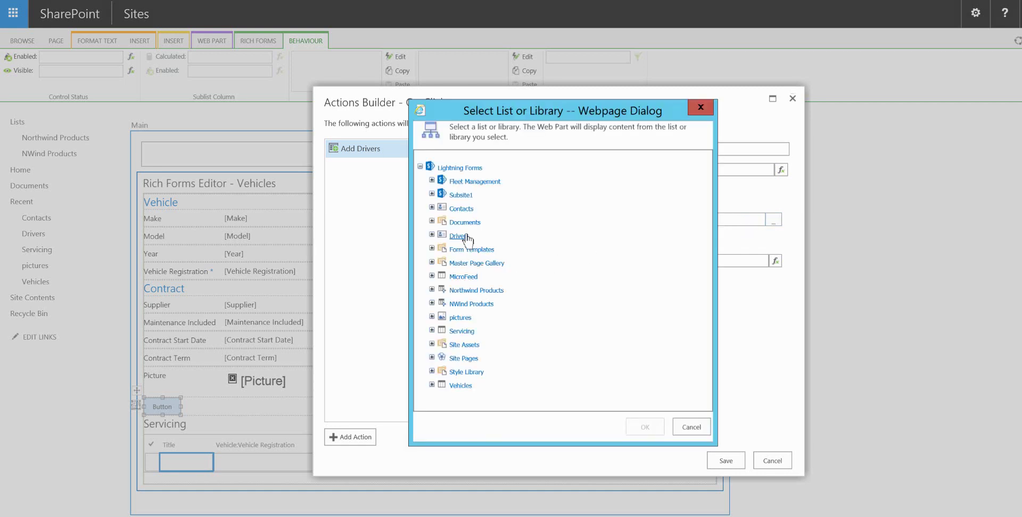
click(459, 236)
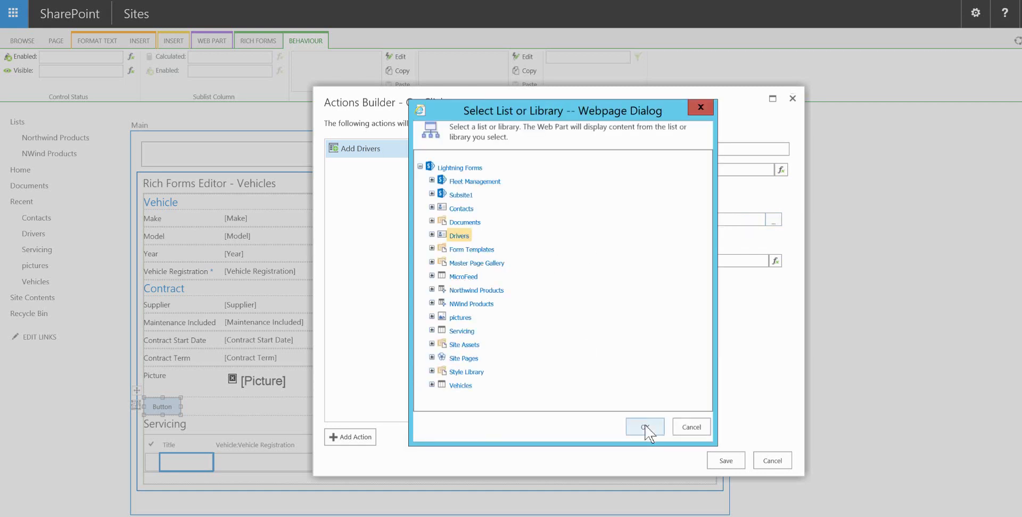
click(644, 427)
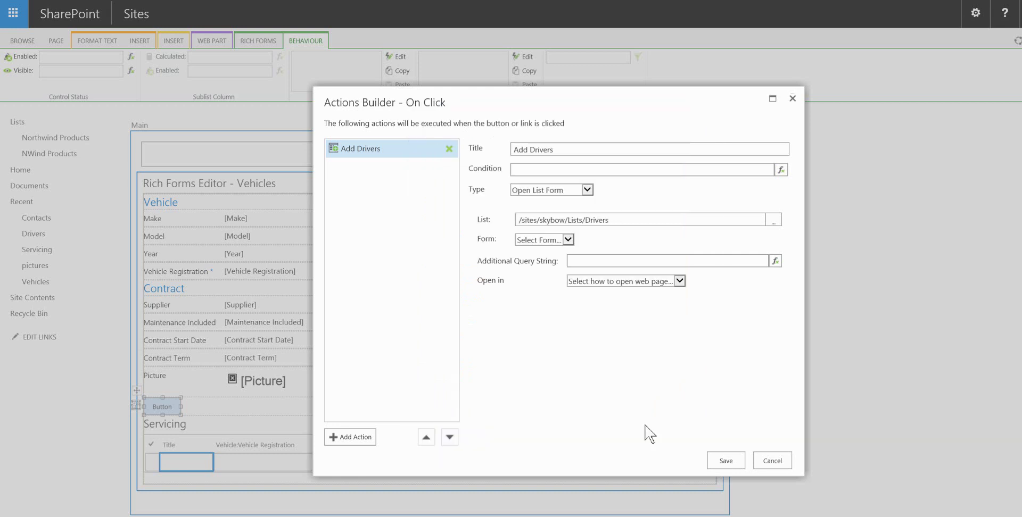
Step: Choose NewForm.aspx as the form for the action to open, with the Contact content type
click(573, 241)
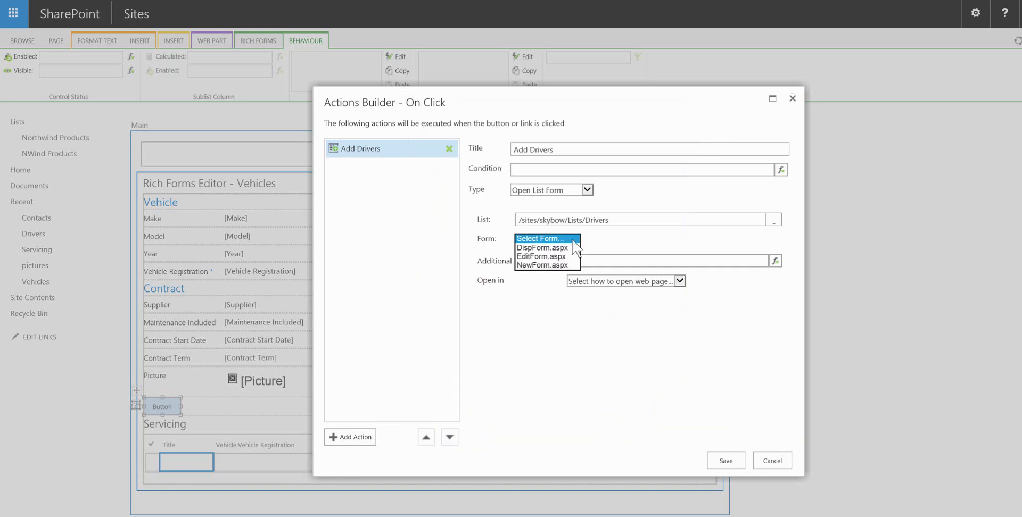
click(537, 265)
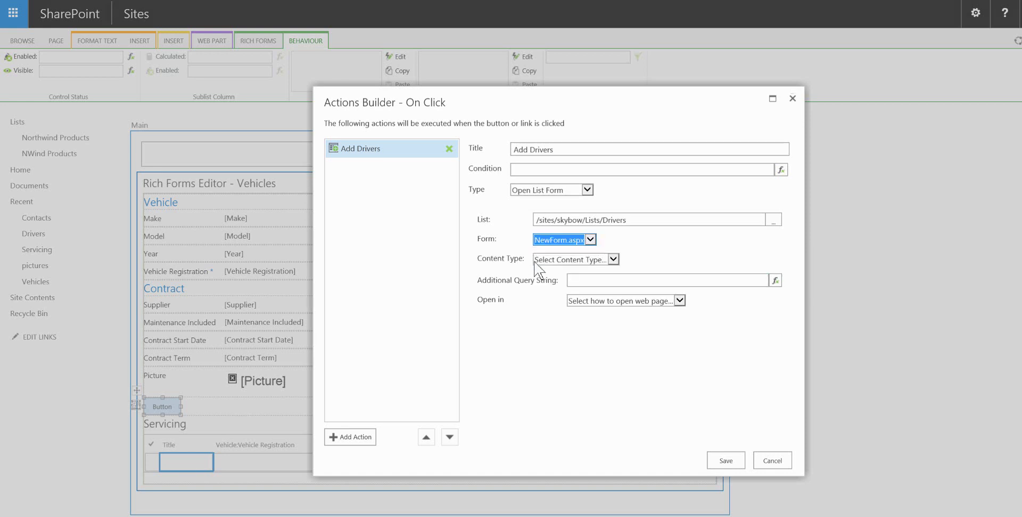
click(602, 260)
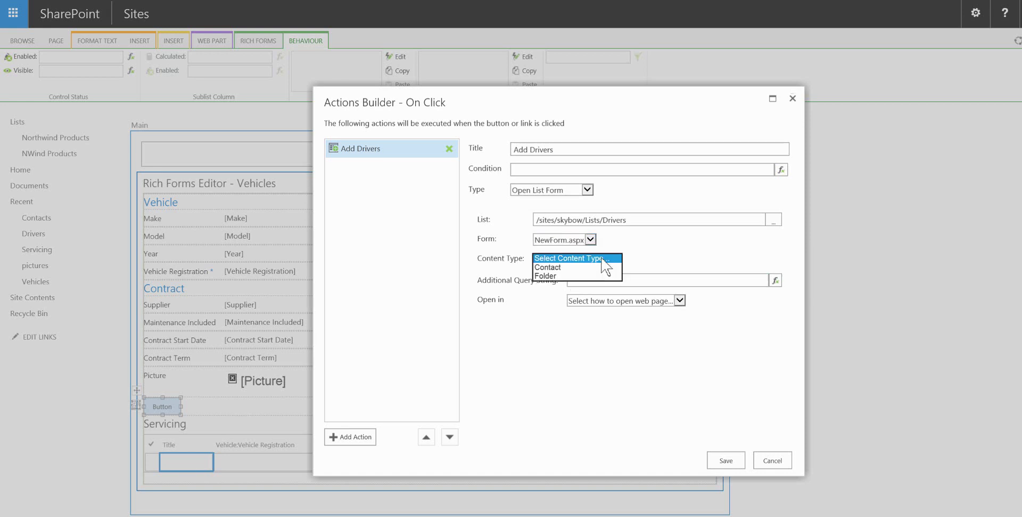
click(564, 268)
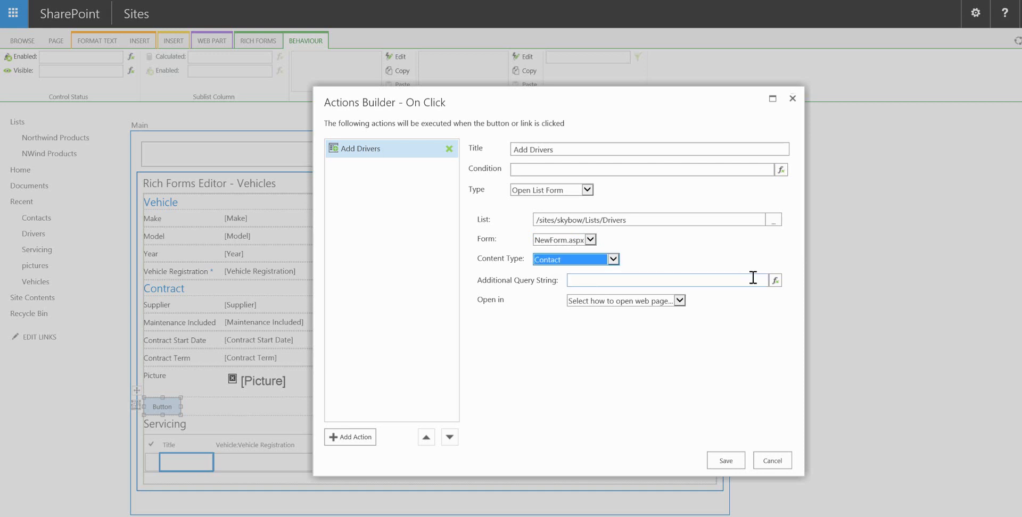
Step: Make the action open in a modal dialog titled "Add Driver", and save the action and the Vehicles display form
click(677, 301)
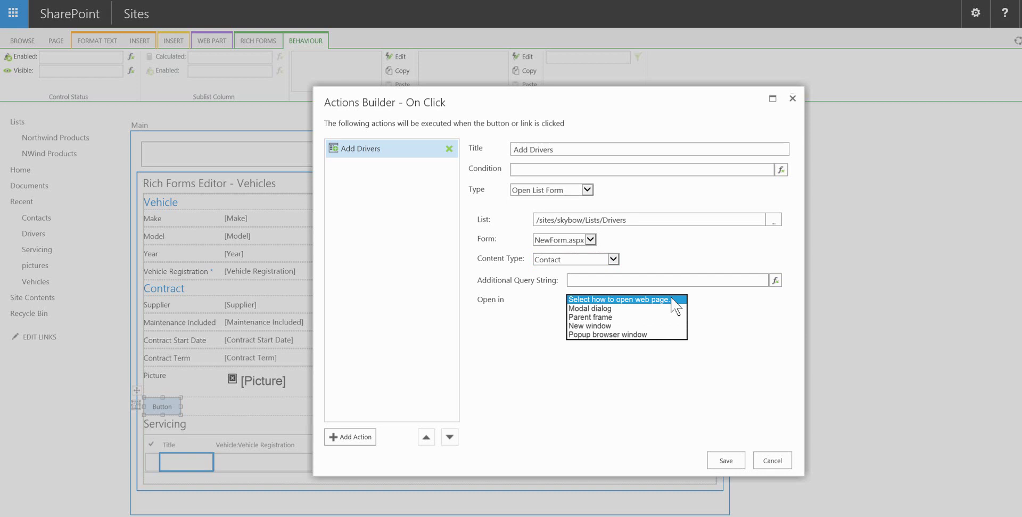
click(631, 309)
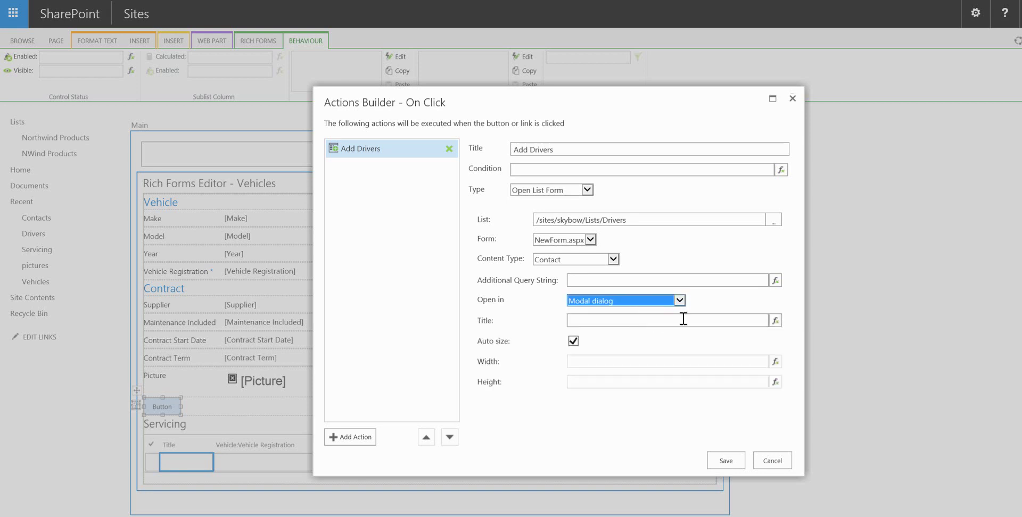
click(683, 320)
text(Add )
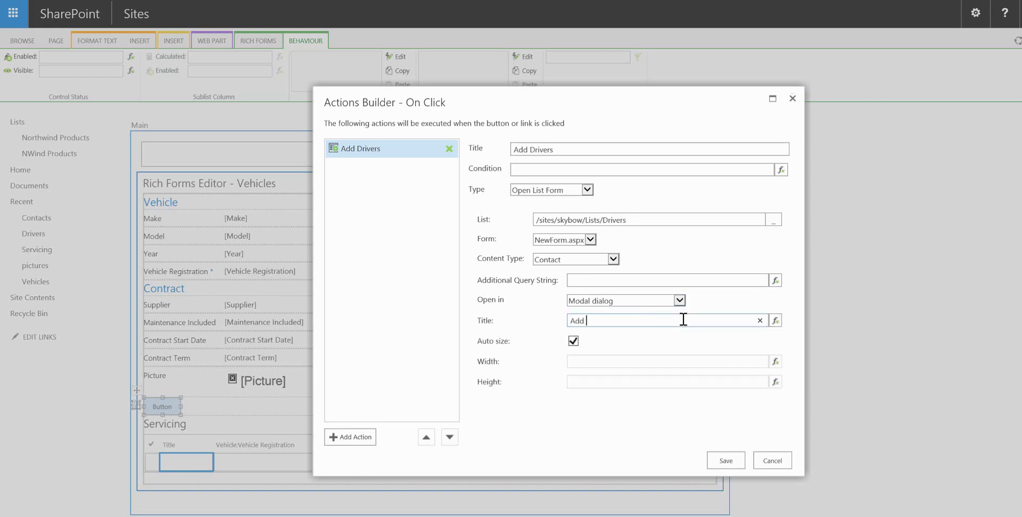
text(Driver)
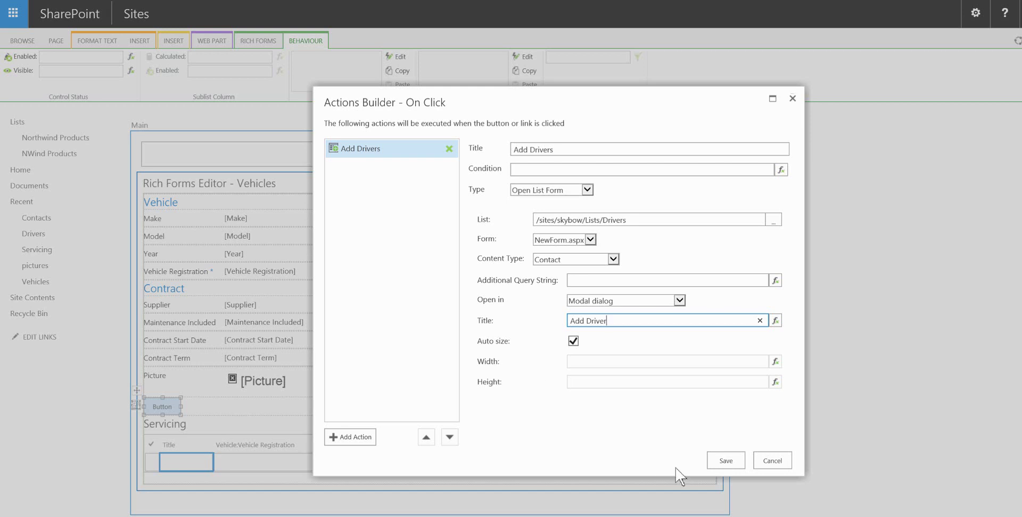
click(715, 462)
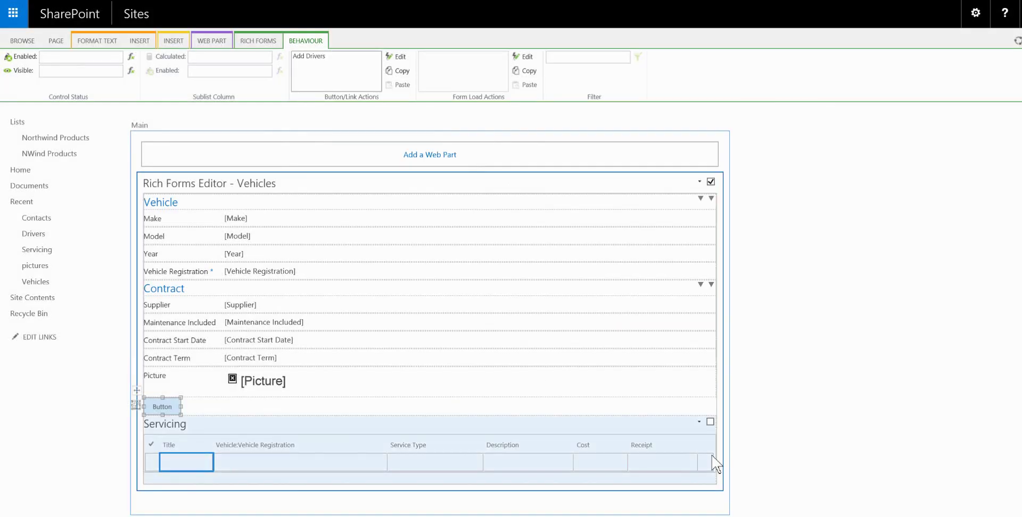
click(260, 47)
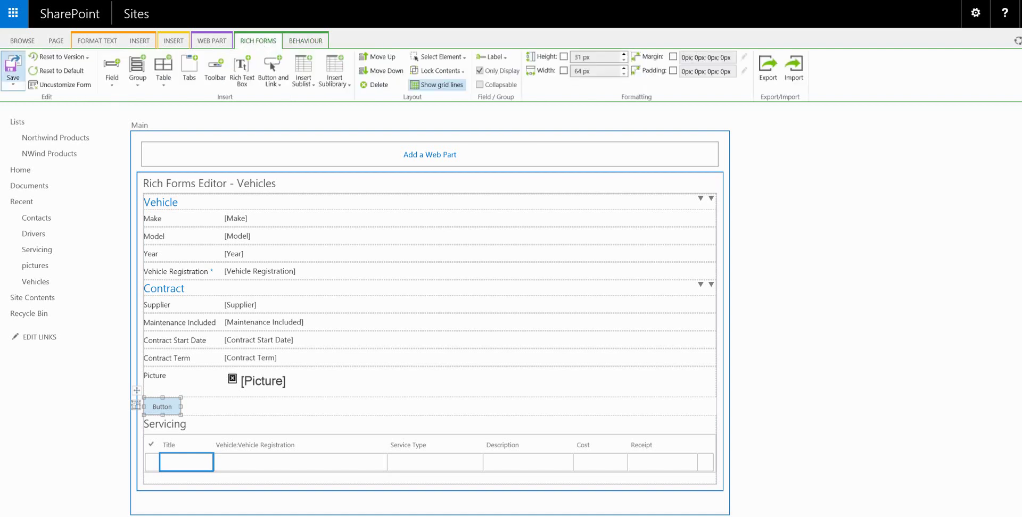
click(13, 69)
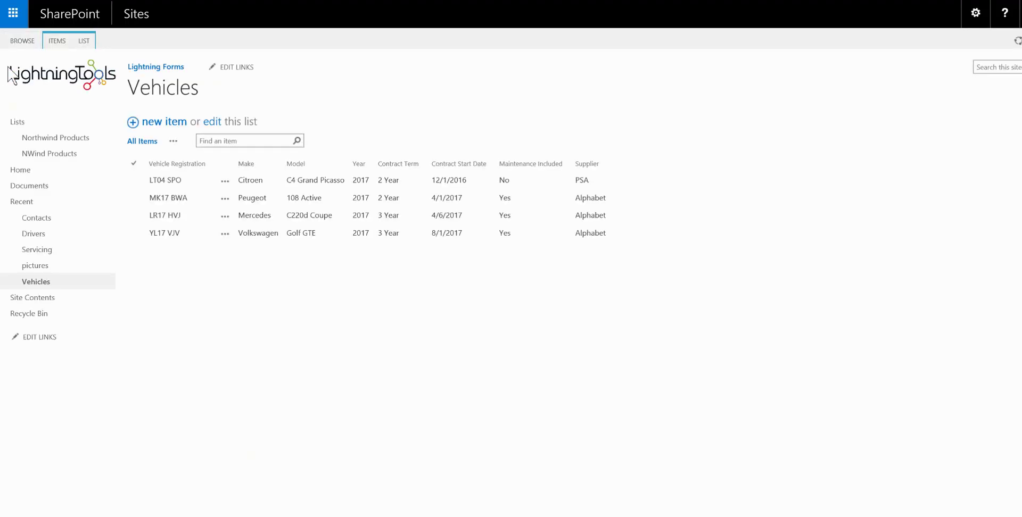
Step: Open the Citroen vehicle item, test the new button to bring up the new driver form, and cancel that form
click(168, 181)
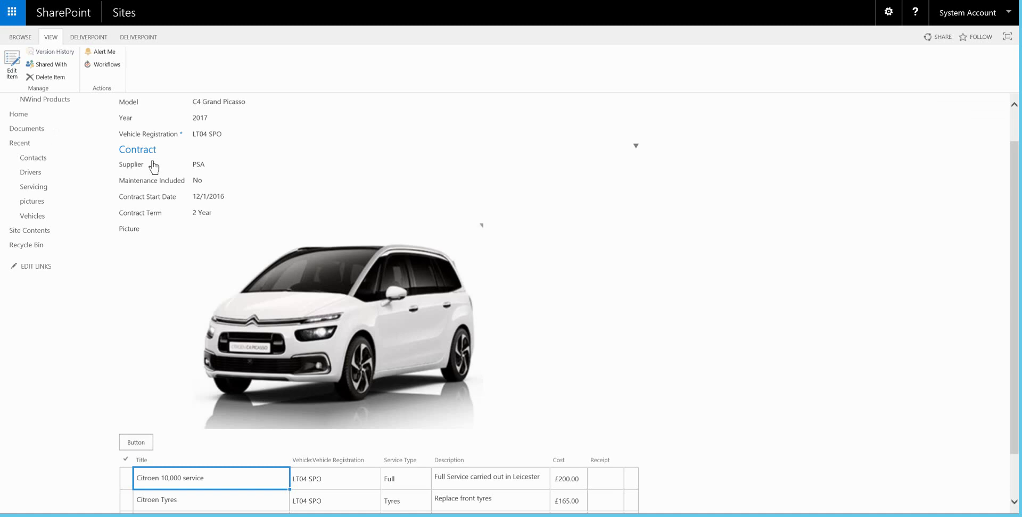
click(132, 444)
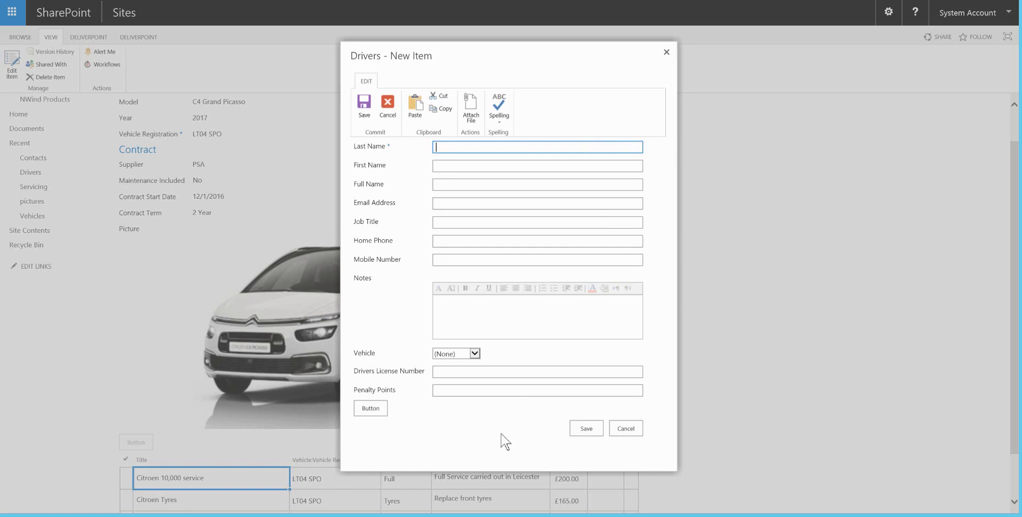
click(625, 429)
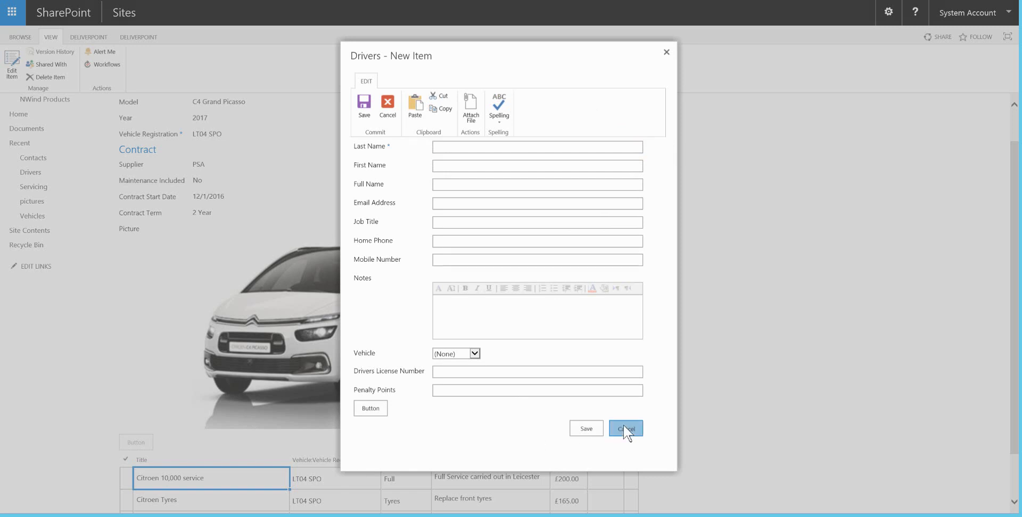